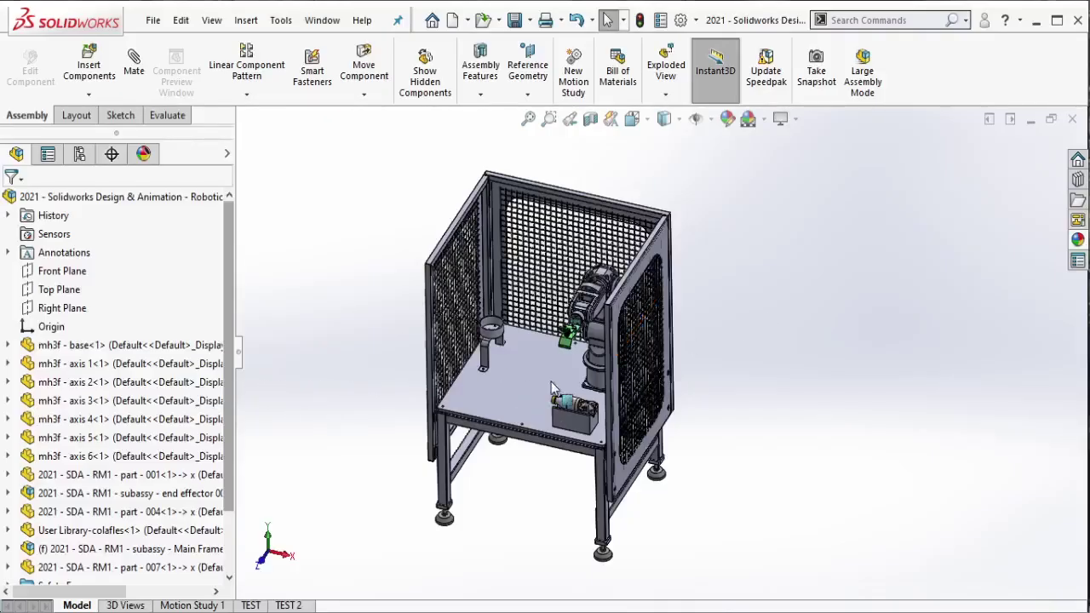
Assign 6063-O material to the table-top plate part (part-005).
scroll(552, 388, down, 3)
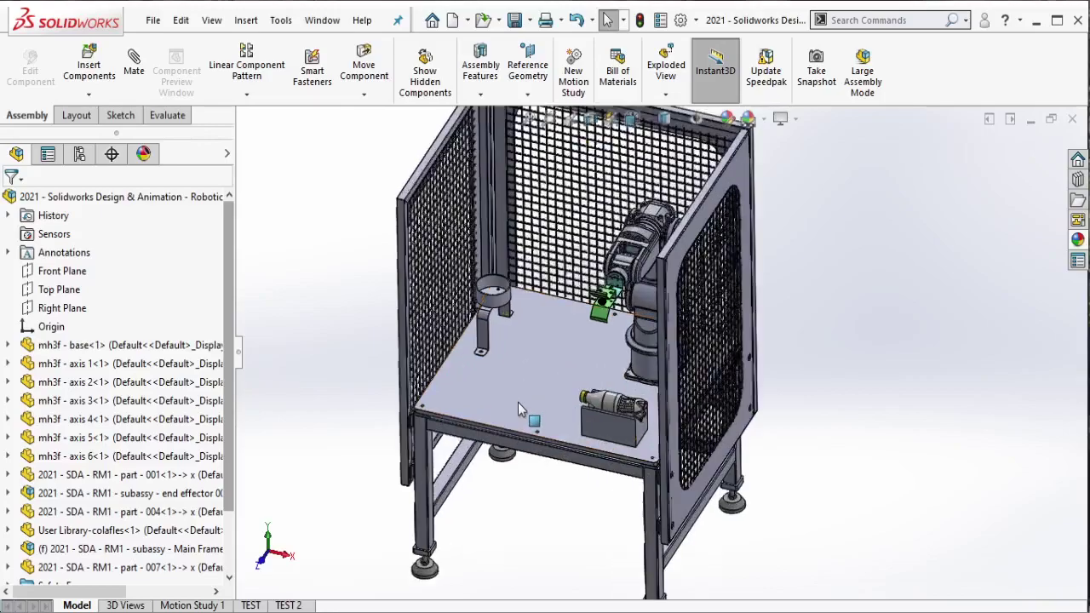
scroll(518, 401, down, 2)
click(528, 377)
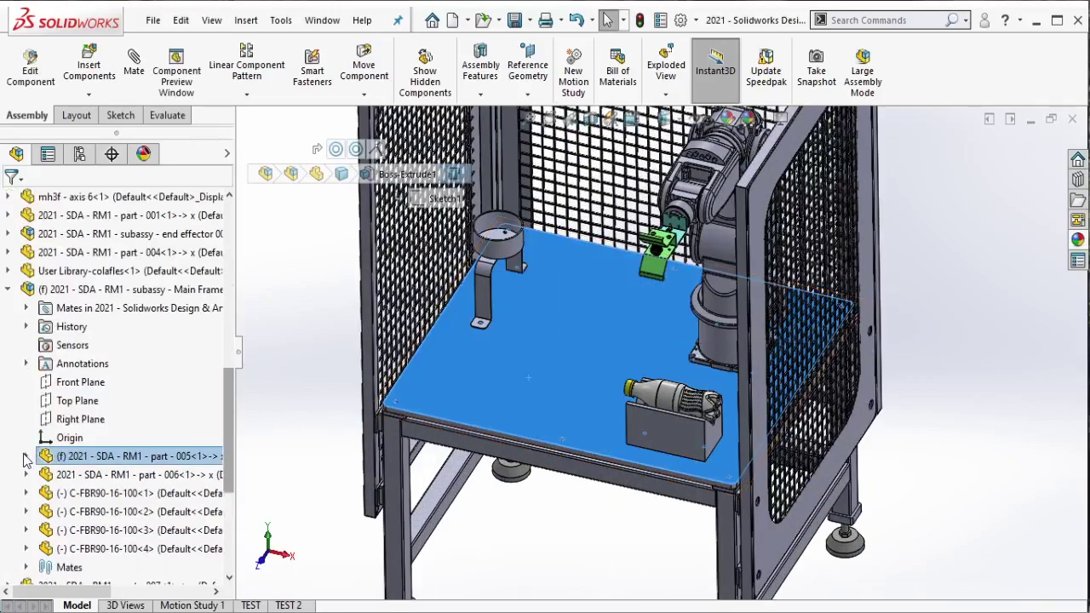
click(26, 457)
right_click(160, 301)
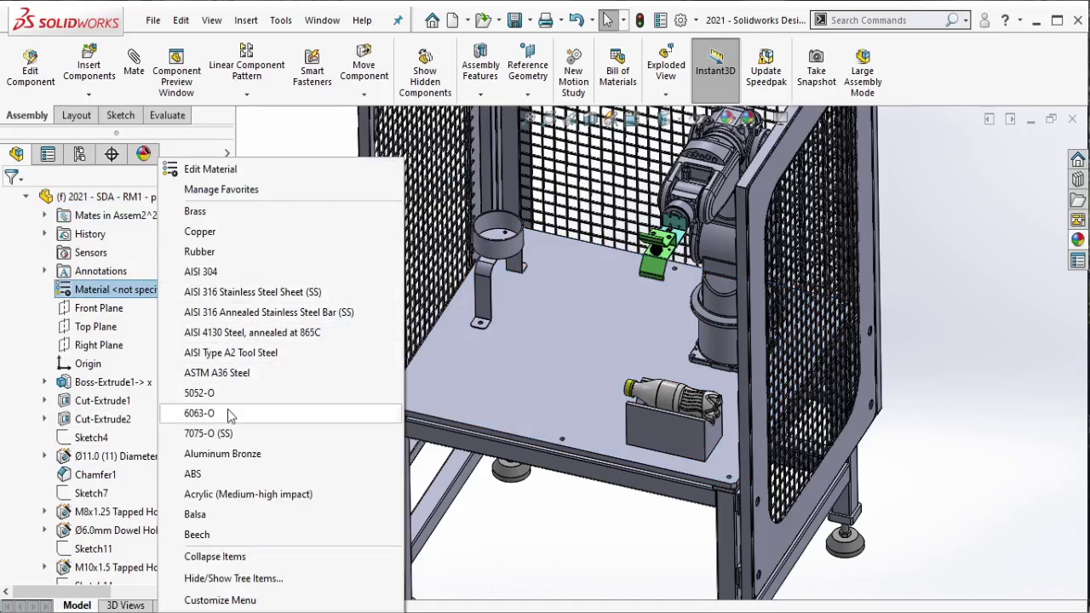
click(228, 415)
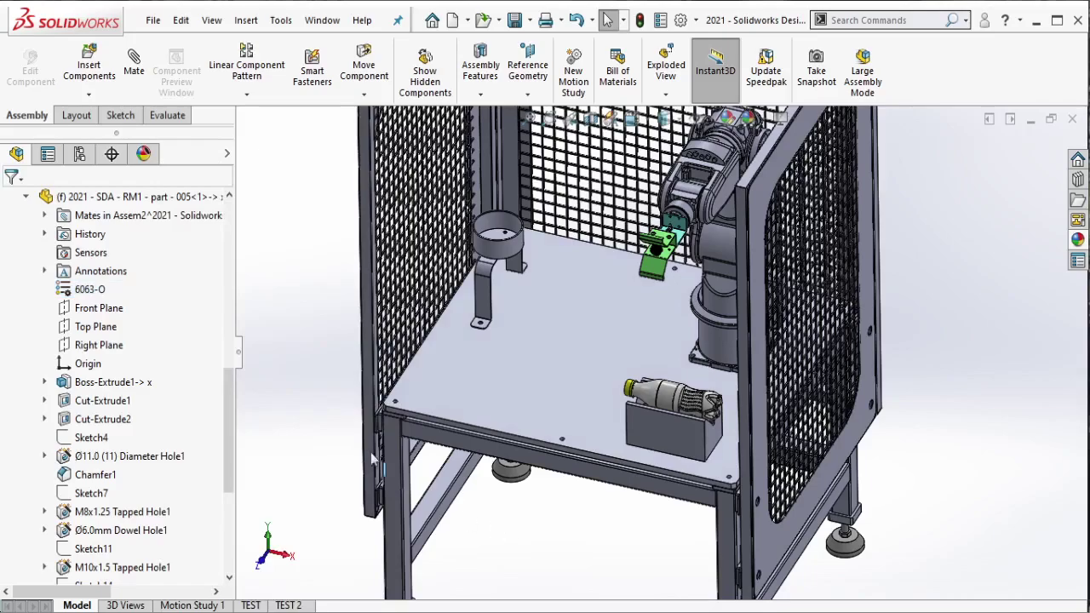
scroll(638, 451, up, 1)
scroll(637, 455, down, 2)
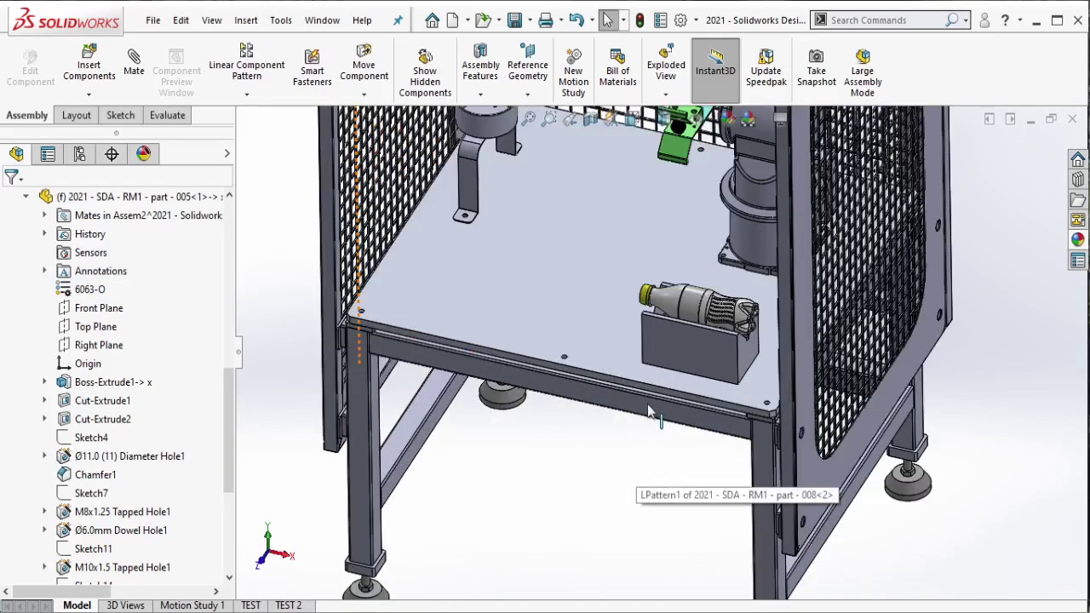
Set frame part-006 to ASTM A36 Steel, briefly trying ABS before reverting.
click(649, 413)
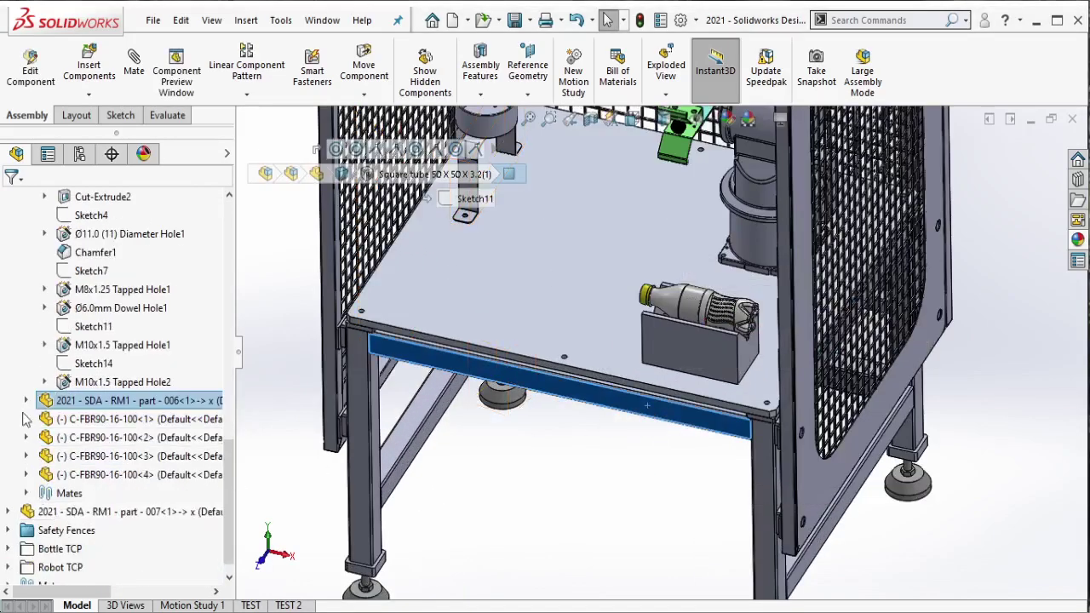
right_click(127, 314)
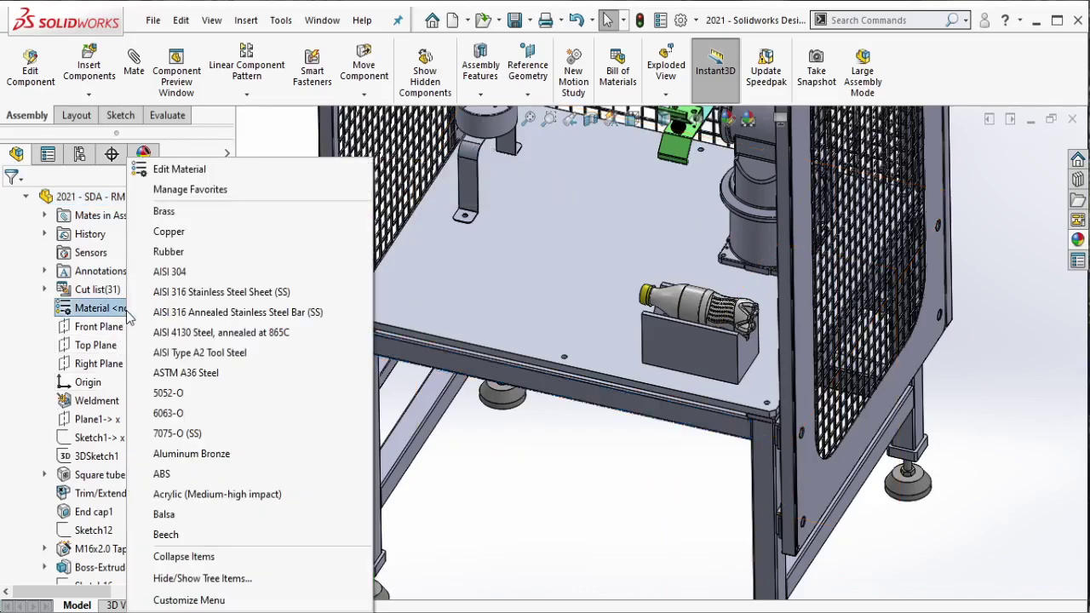
click(192, 373)
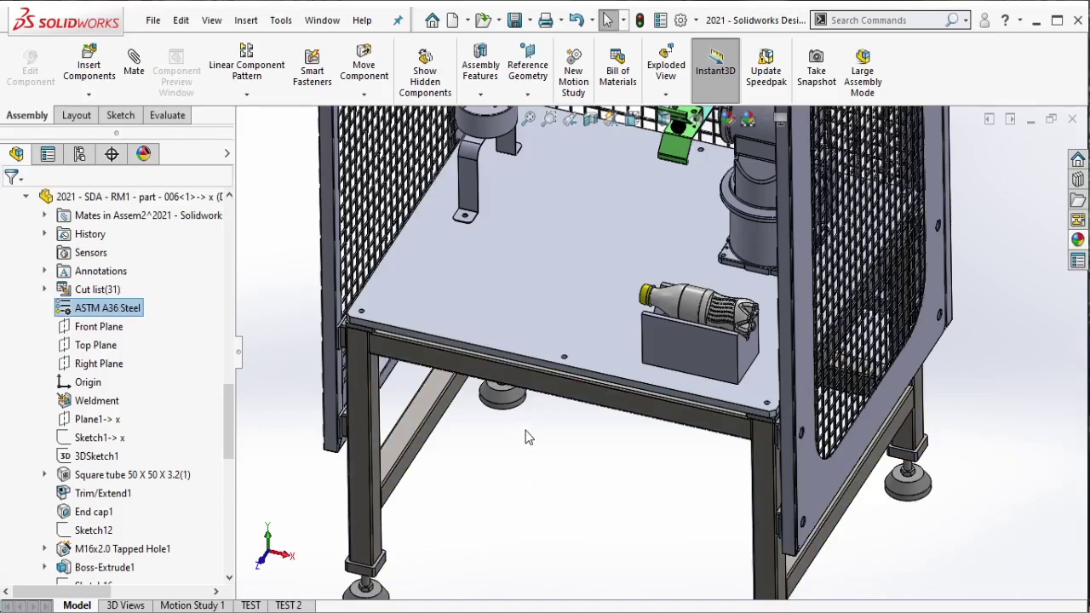
right_click(128, 318)
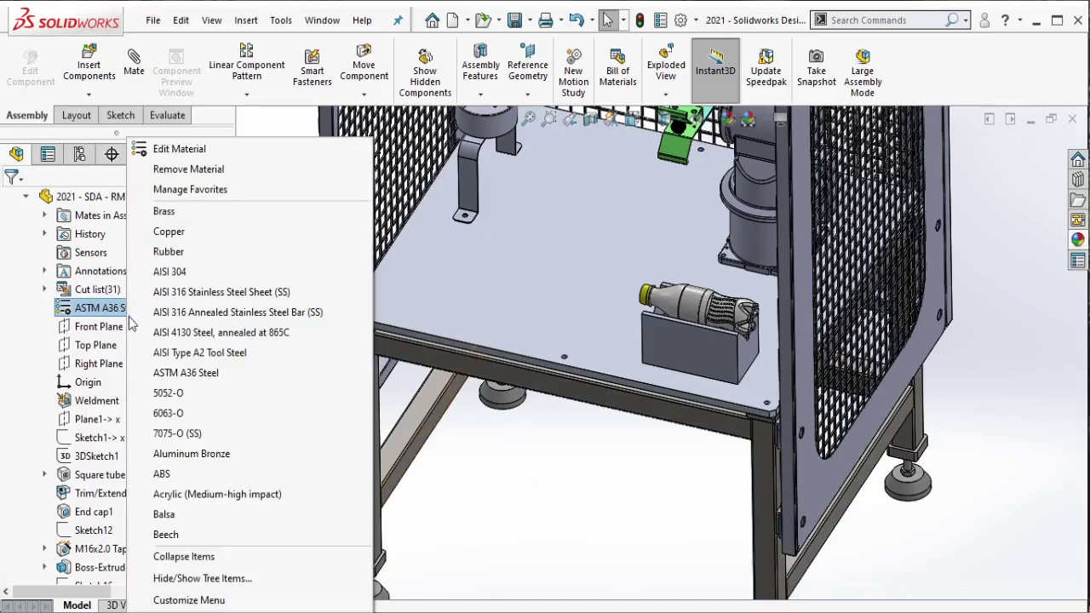
click(166, 473)
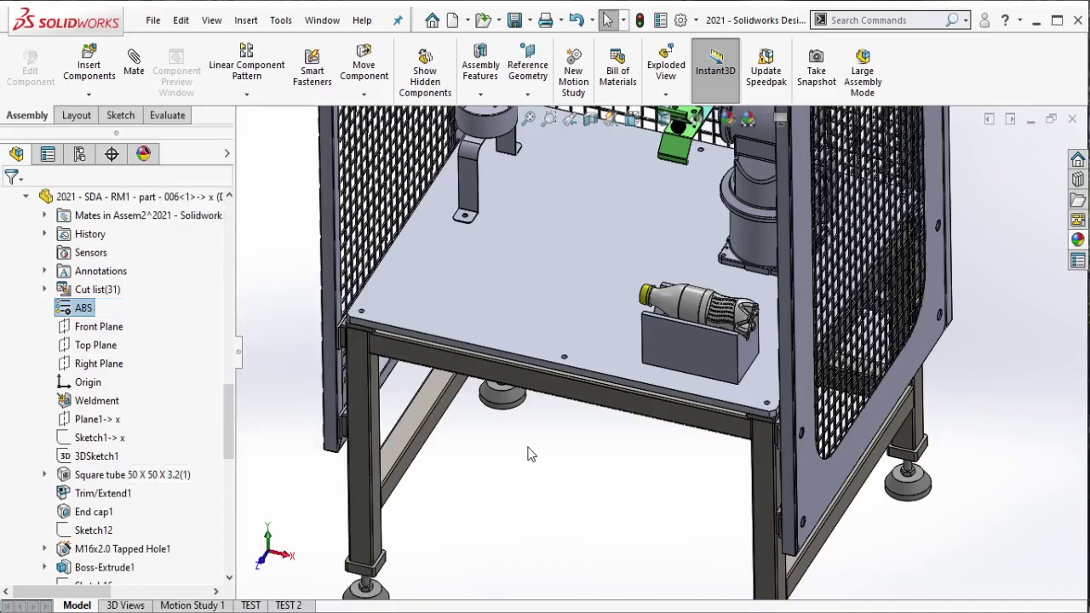
click(582, 388)
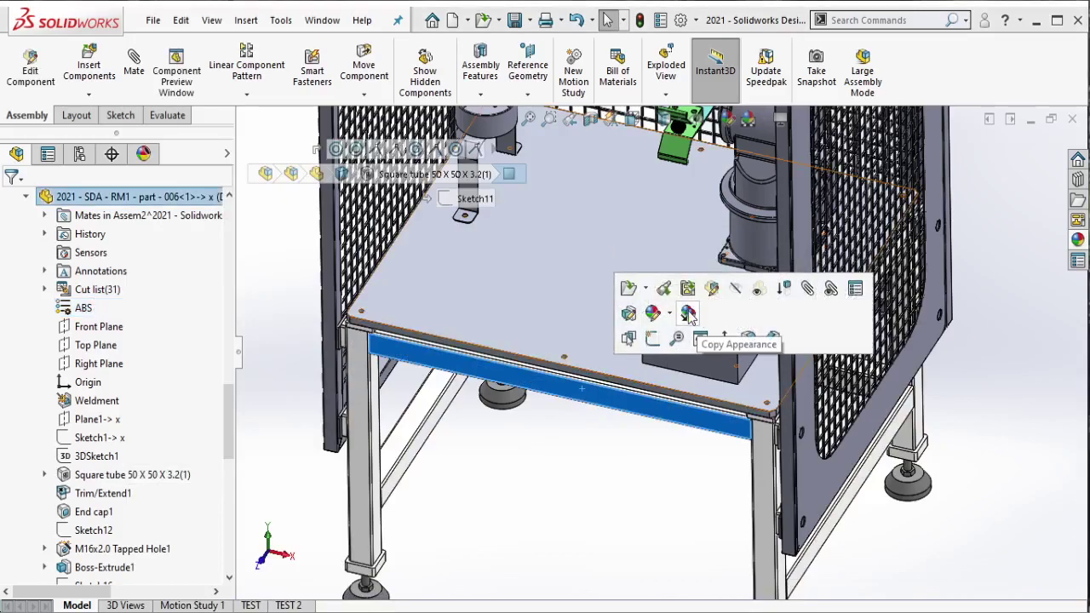
right_click(88, 313)
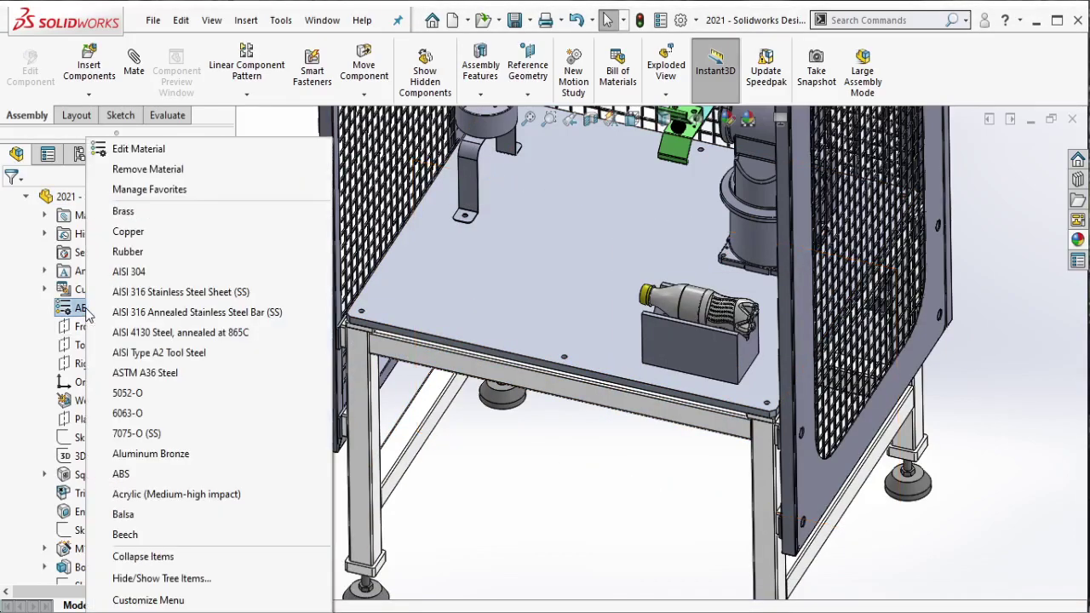
click(140, 372)
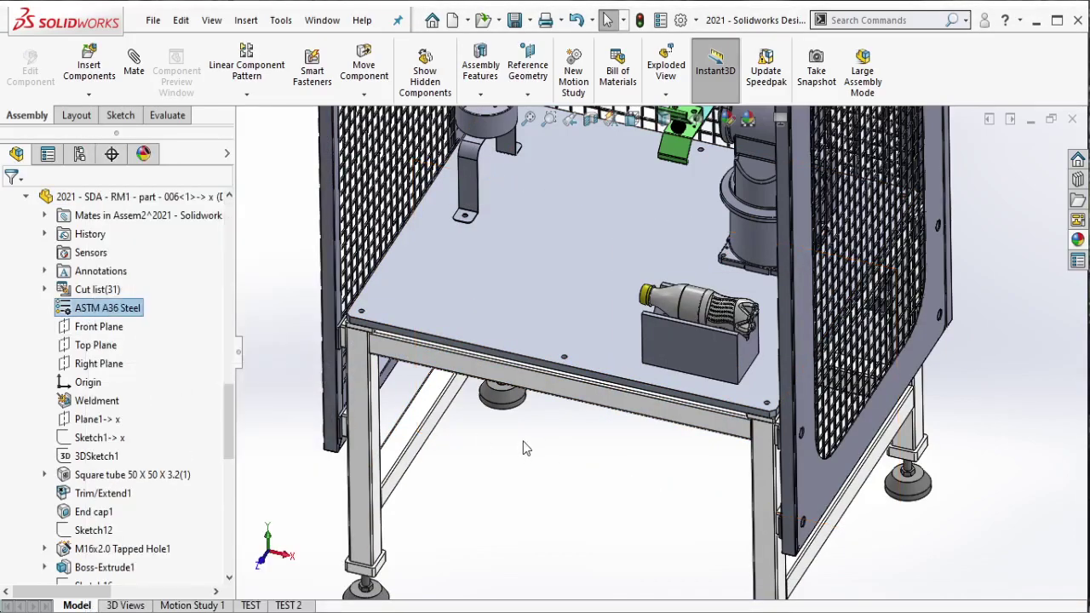
Reselect the front beam and apply the light grey steel look to the whole frame.
click(577, 393)
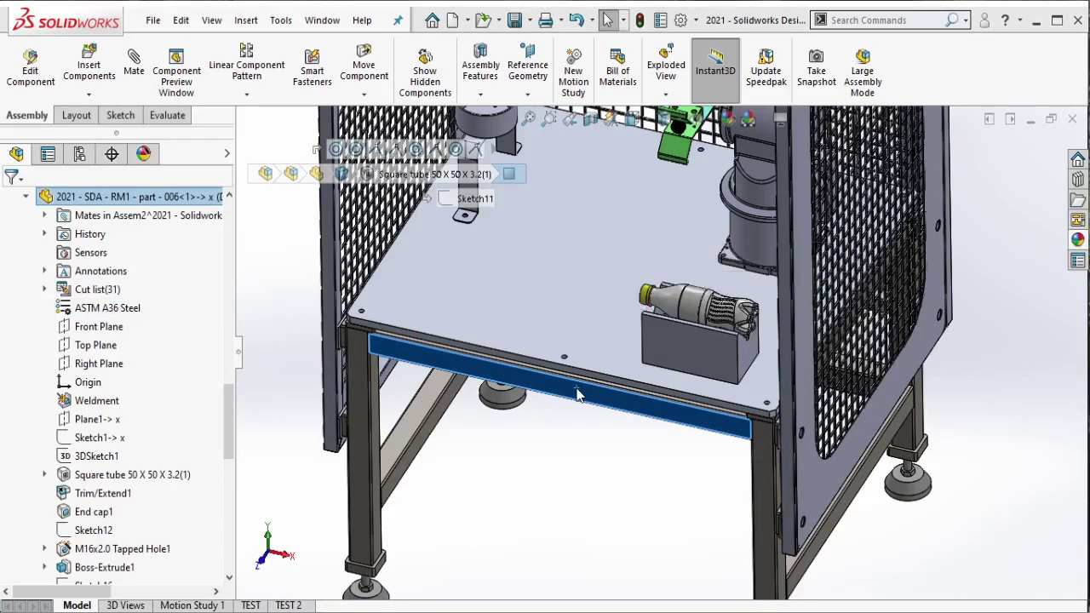
right_click(577, 394)
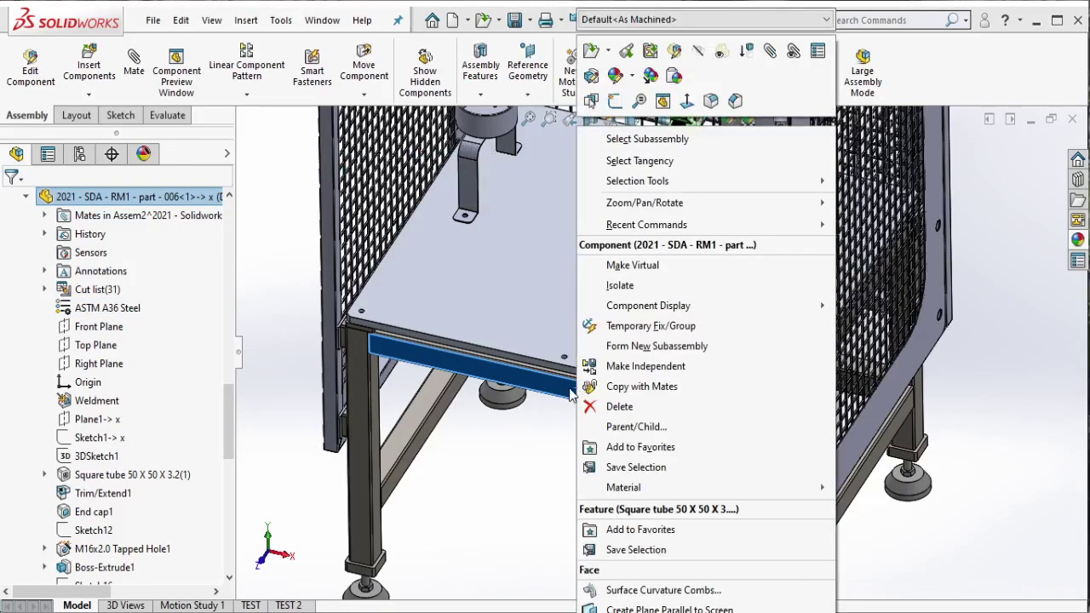
click(570, 393)
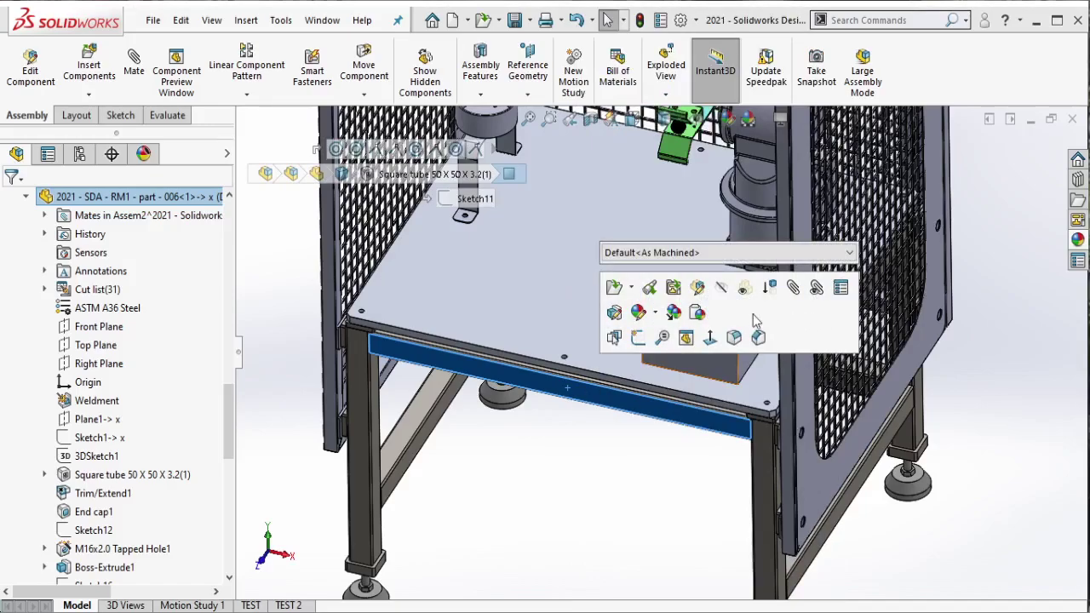
click(698, 314)
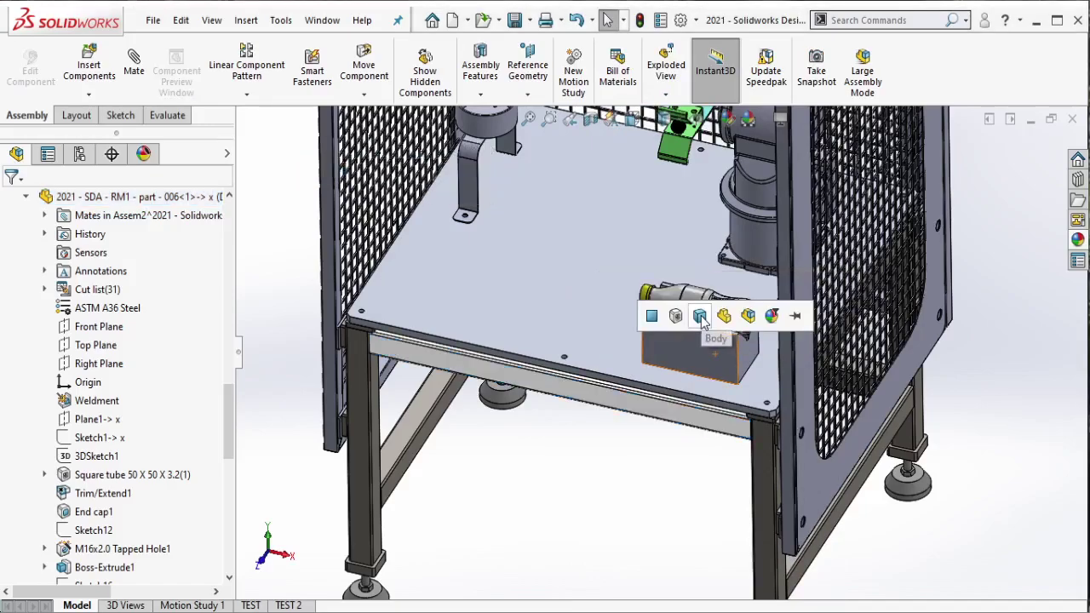
Assign ASTM A36 Steel to the front-left levelling foot C-FBR90-16-100<4>.
scroll(592, 492, up, 3)
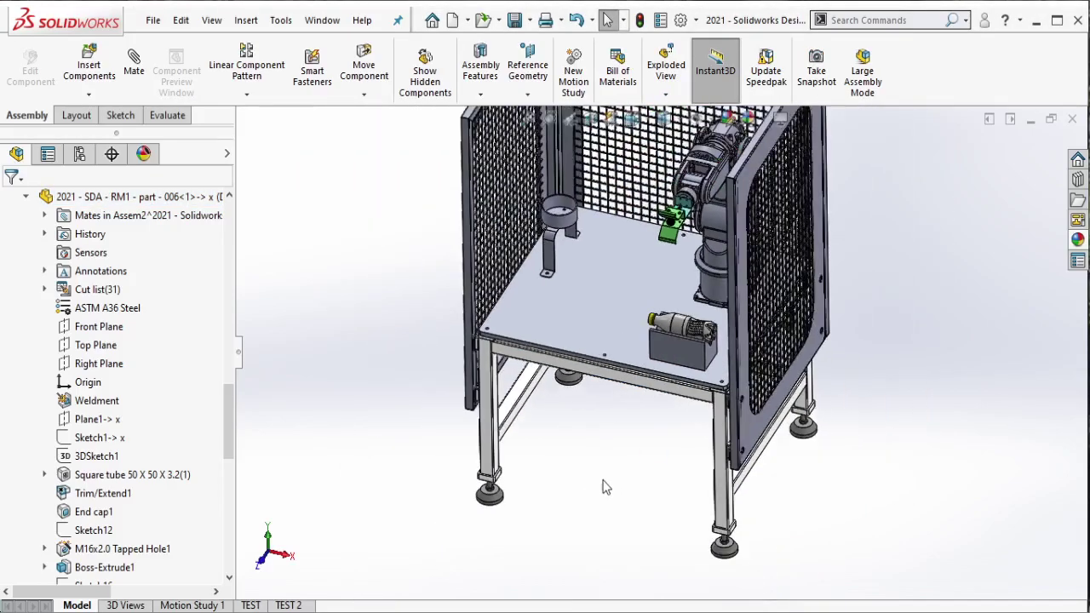
scroll(558, 477, down, 3)
scroll(524, 477, down, 3)
click(510, 498)
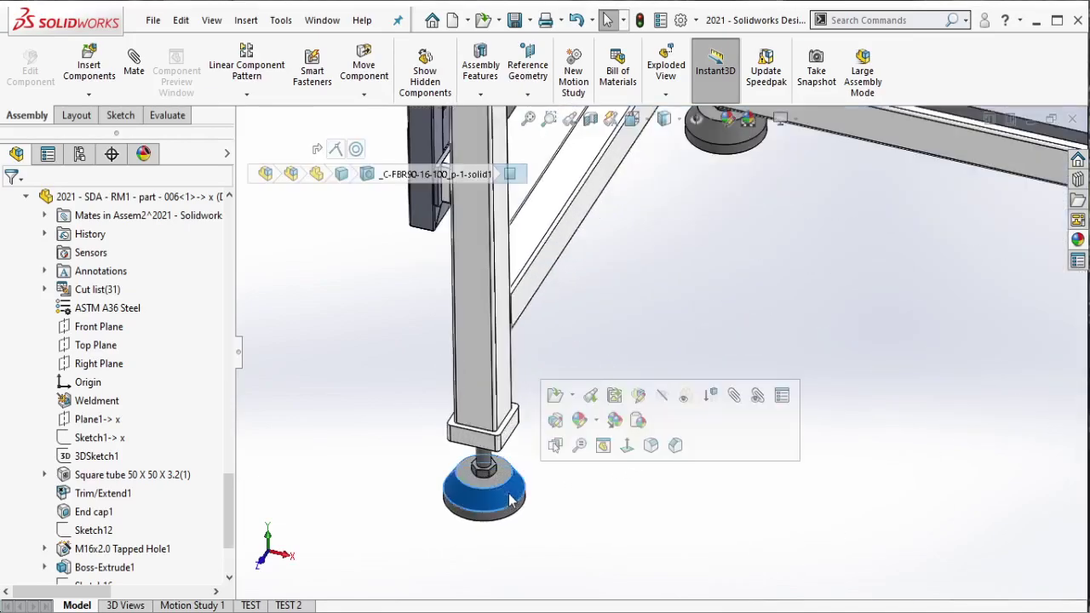
scroll(85, 511, down, 2)
click(27, 456)
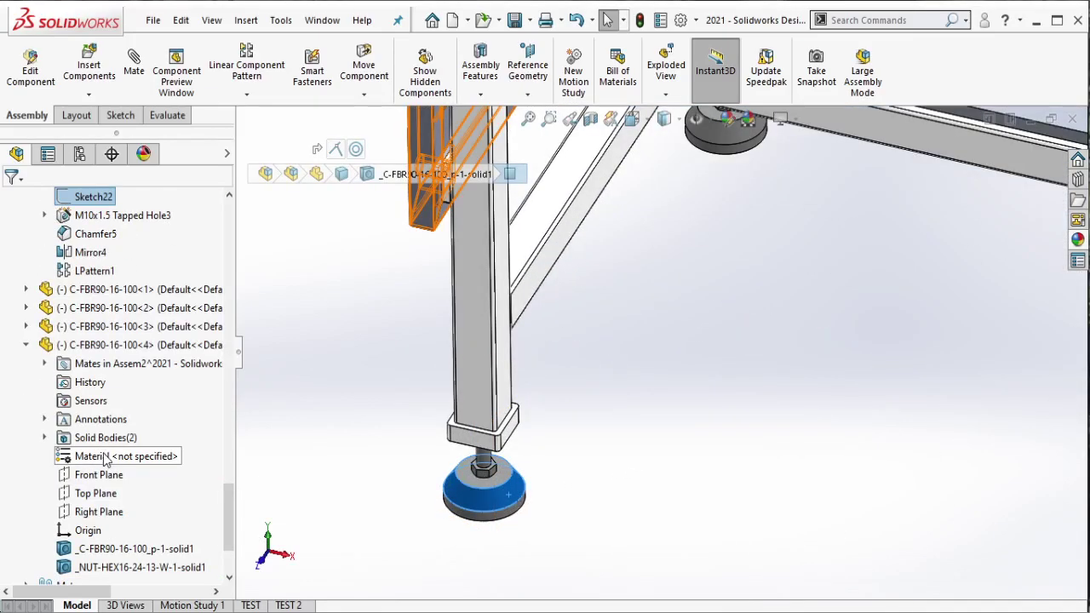
right_click(104, 458)
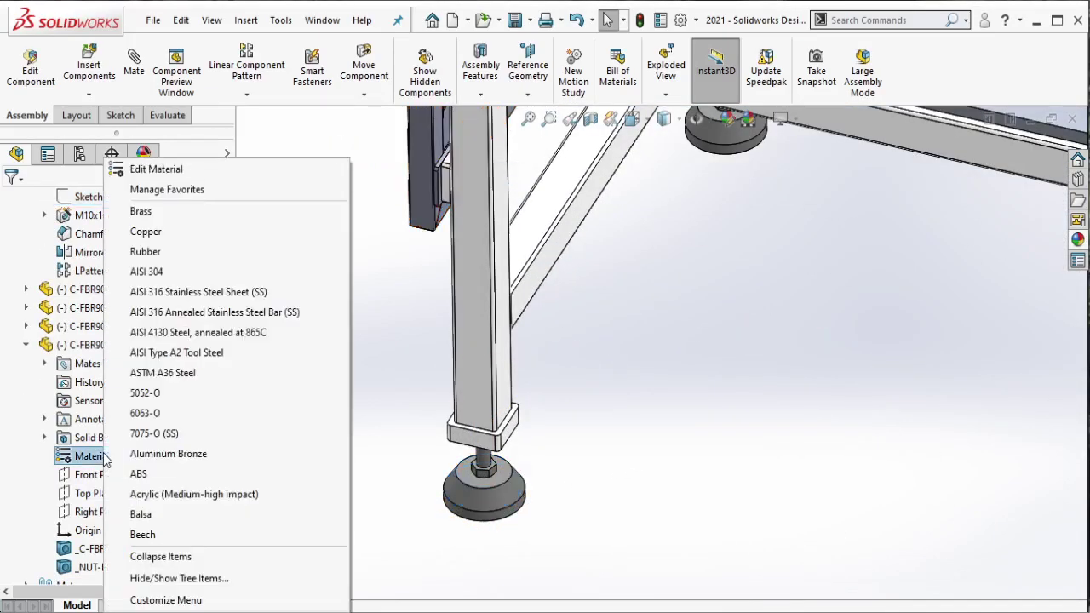
click(203, 373)
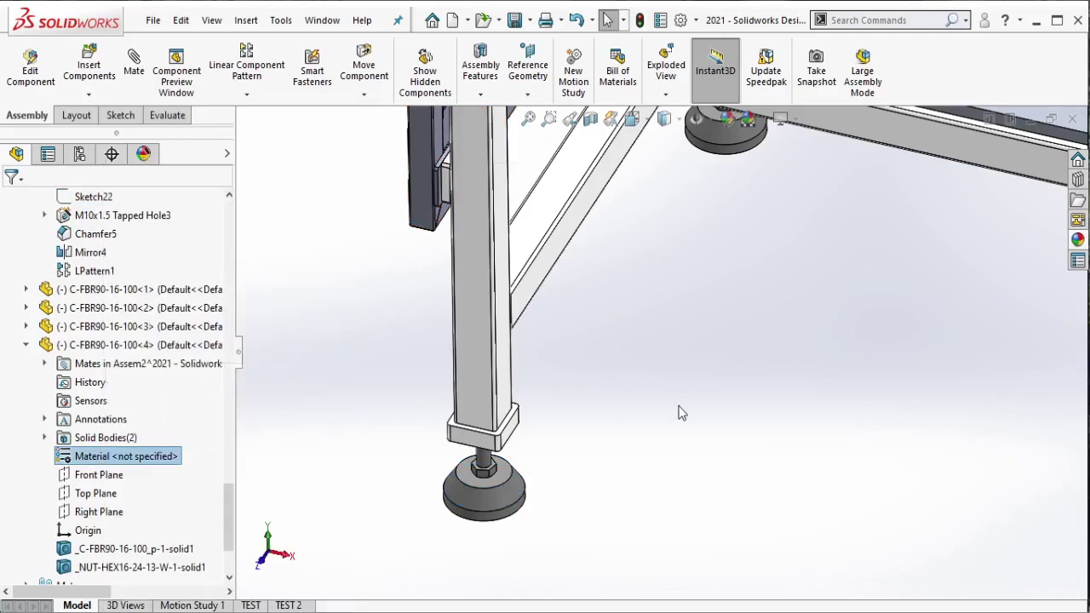
scroll(725, 200, up, 3)
scroll(851, 298, up, 2)
scroll(886, 319, up, 1)
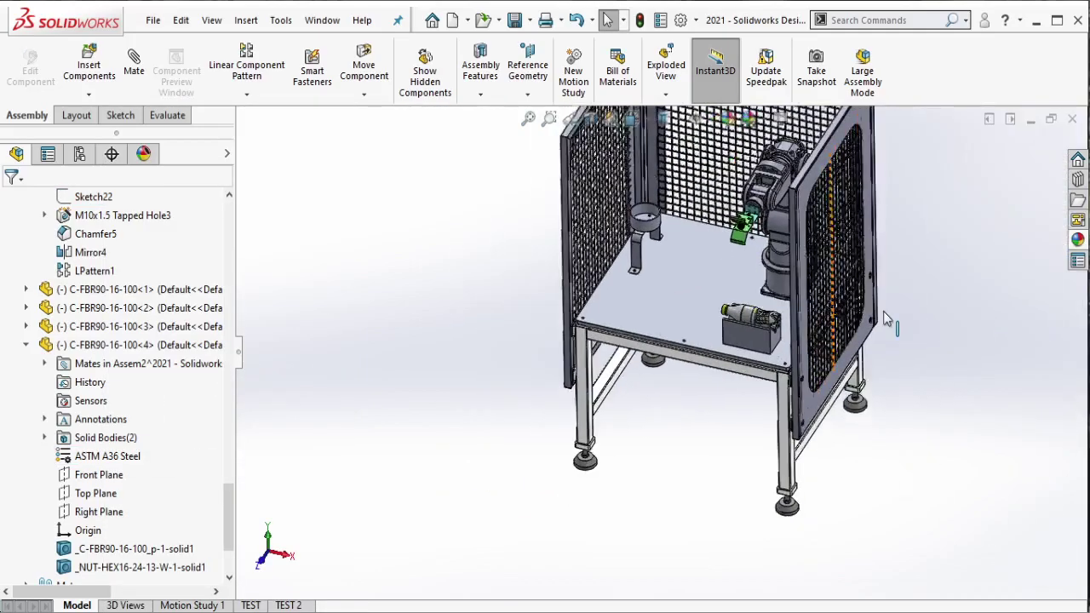
scroll(886, 319, down, 3)
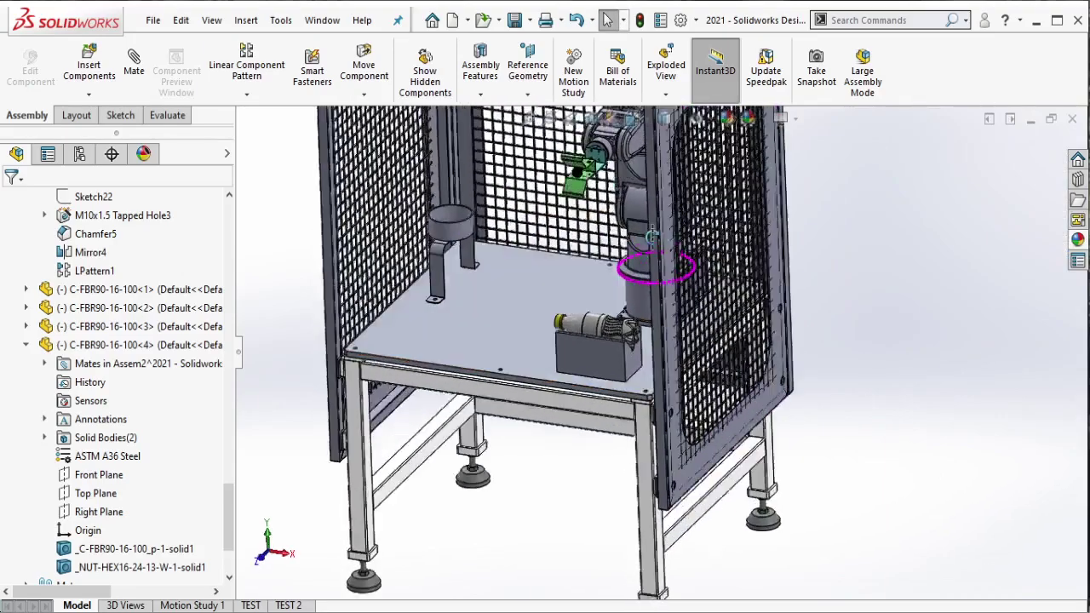
Assign 5052-O aluminium to the bottle-rest block part (part-001).
scroll(630, 323, down, 2)
scroll(647, 375, down, 3)
click(662, 402)
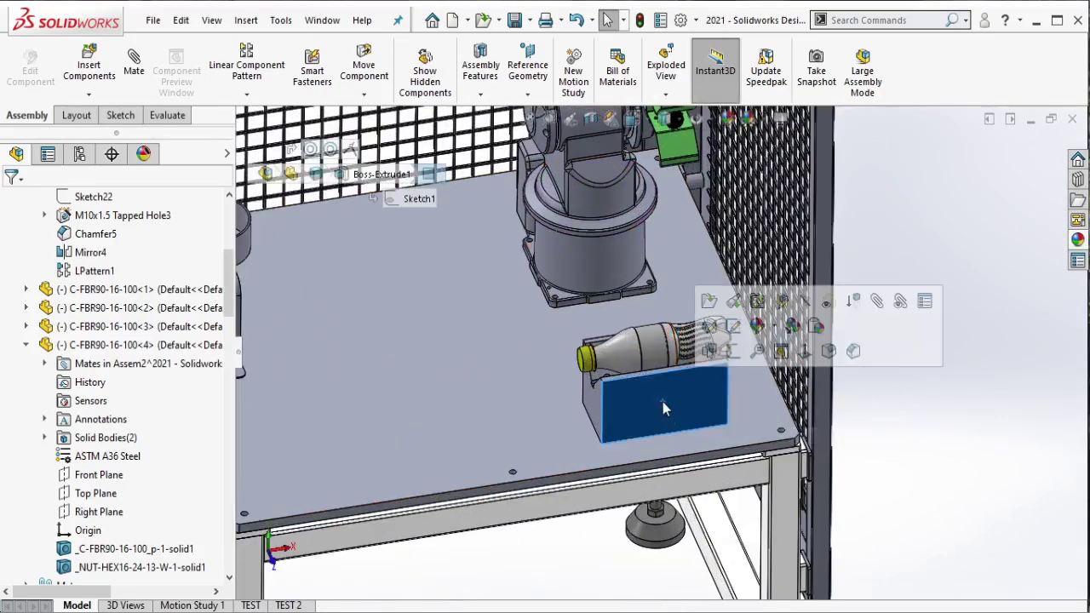
click(7, 197)
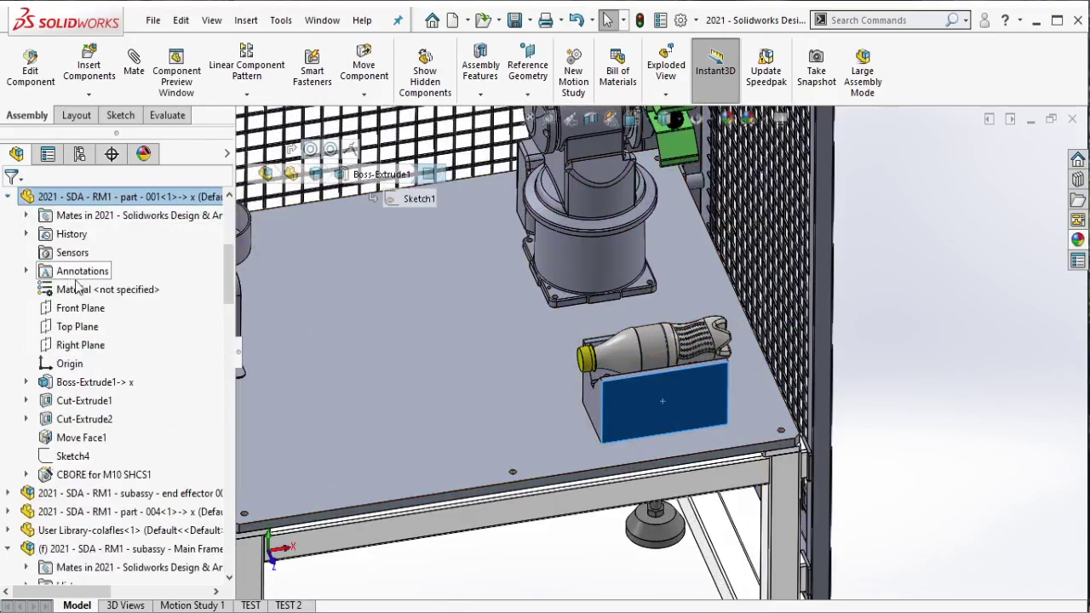
right_click(76, 289)
click(159, 393)
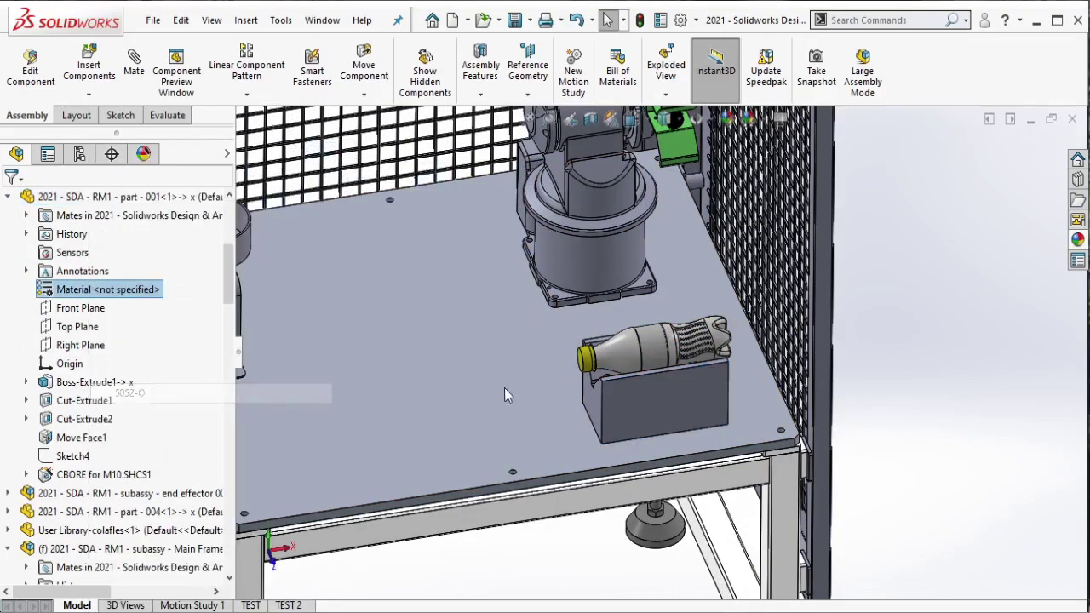
scroll(507, 388, up, 2)
scroll(500, 382, up, 2)
Orbit the view and select the cup holder bracket part.
middle_drag(500, 383, 387, 325)
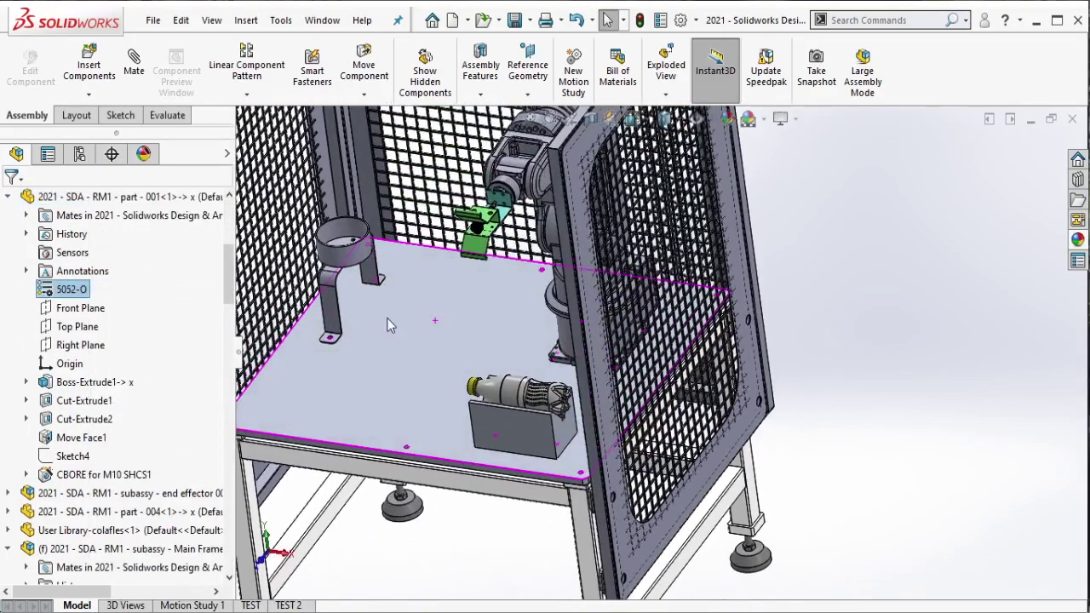
scroll(386, 324, down, 3)
click(380, 328)
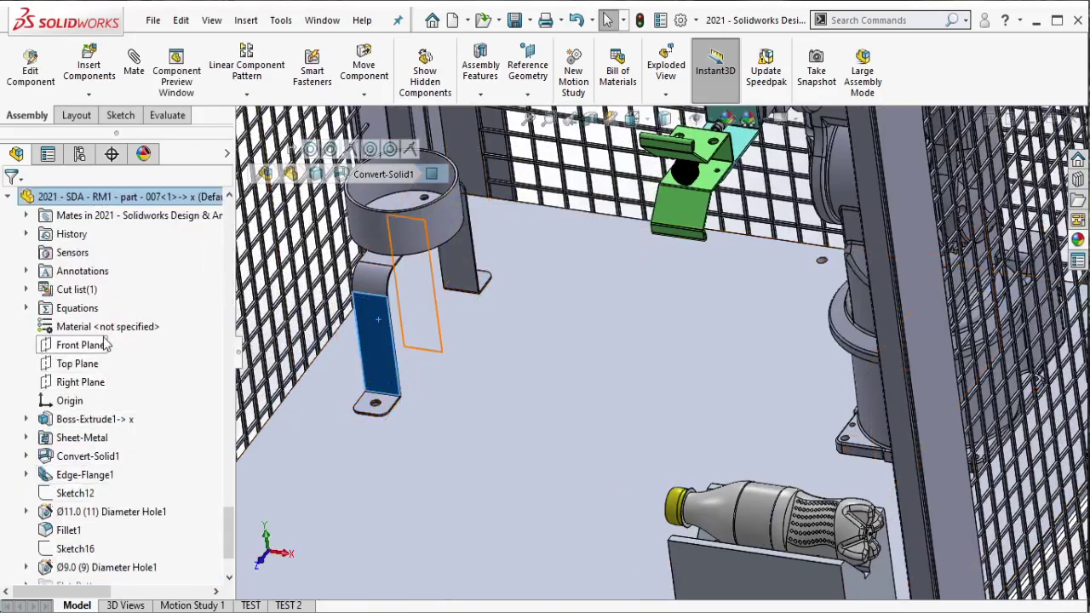
Assign AISI 304 stainless steel to the cup holder bracket (part-007).
right_click(106, 326)
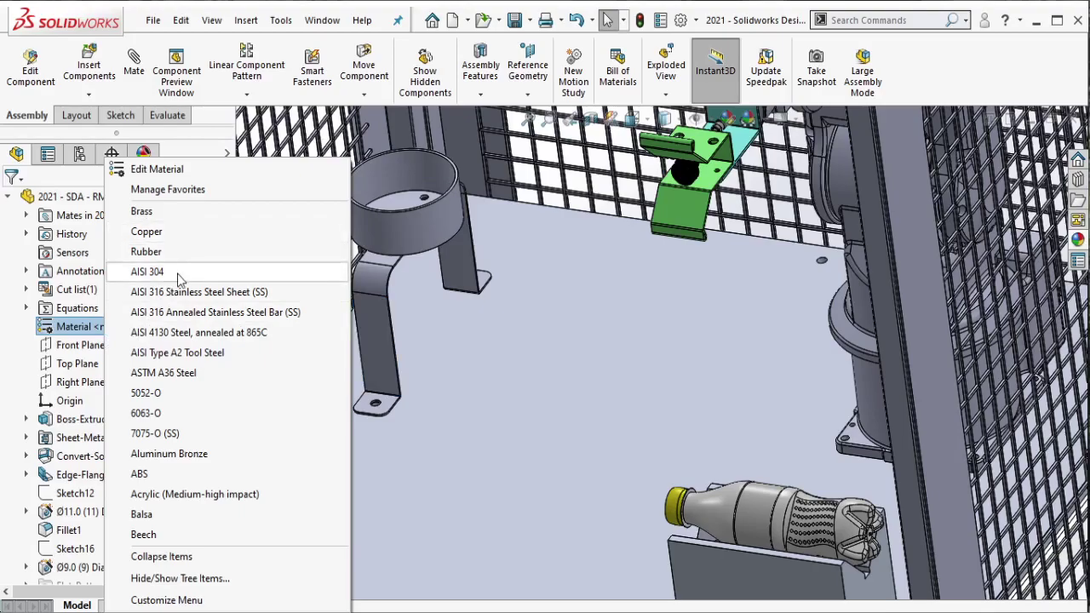
click(160, 274)
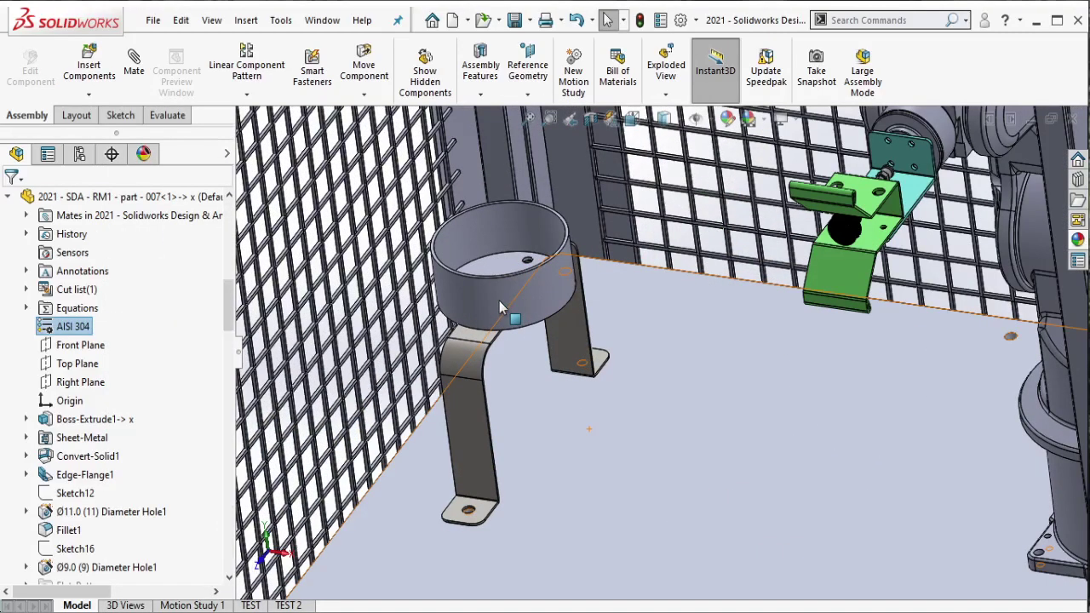
click(498, 300)
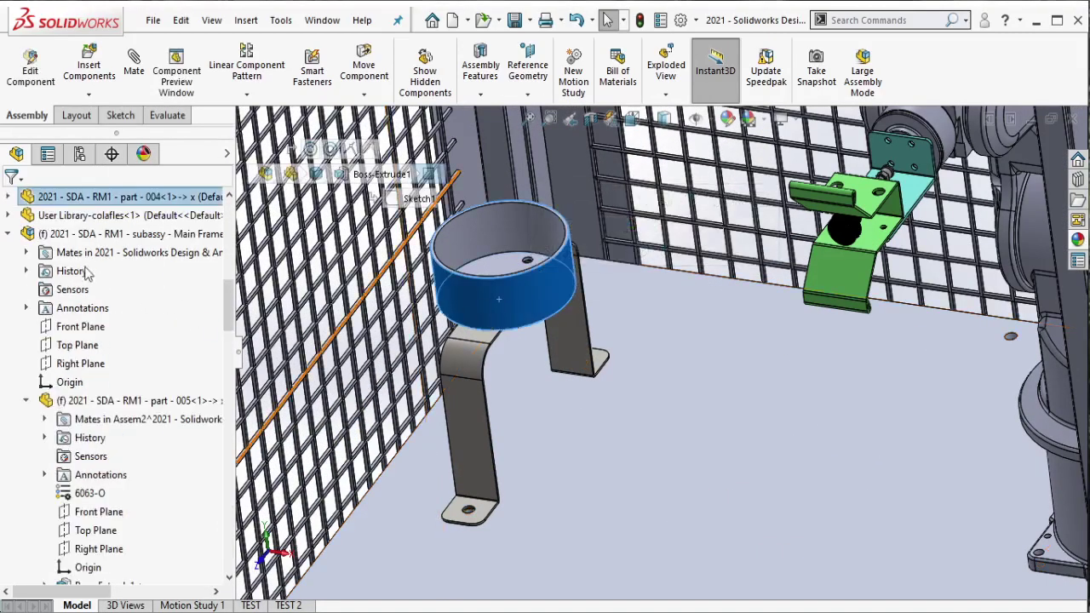
Open the full material library for cup part-004 and expand the Plastics category.
click(8, 197)
right_click(92, 289)
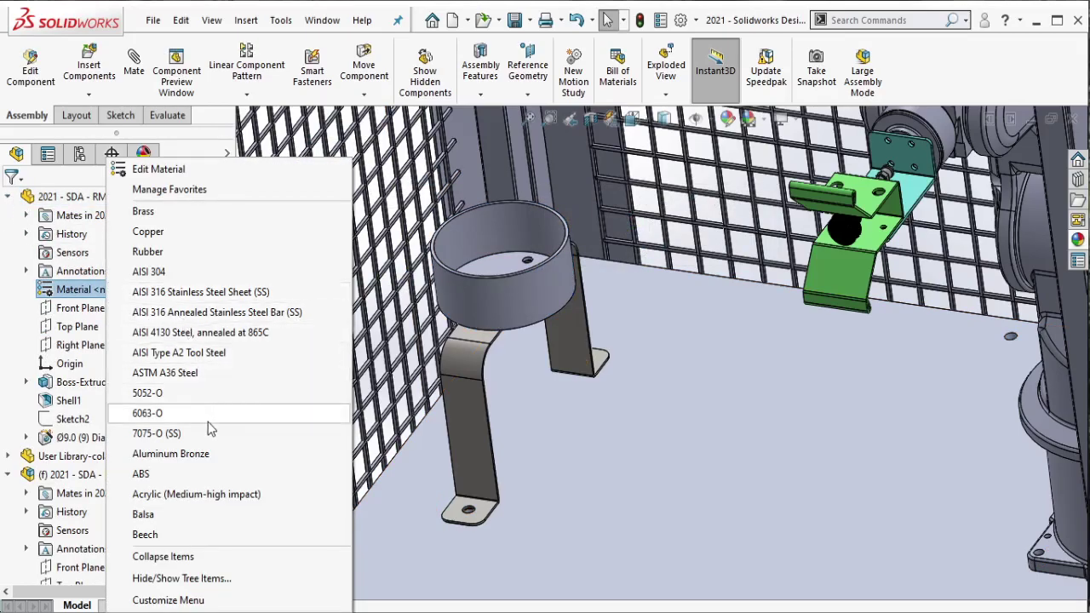
click(159, 169)
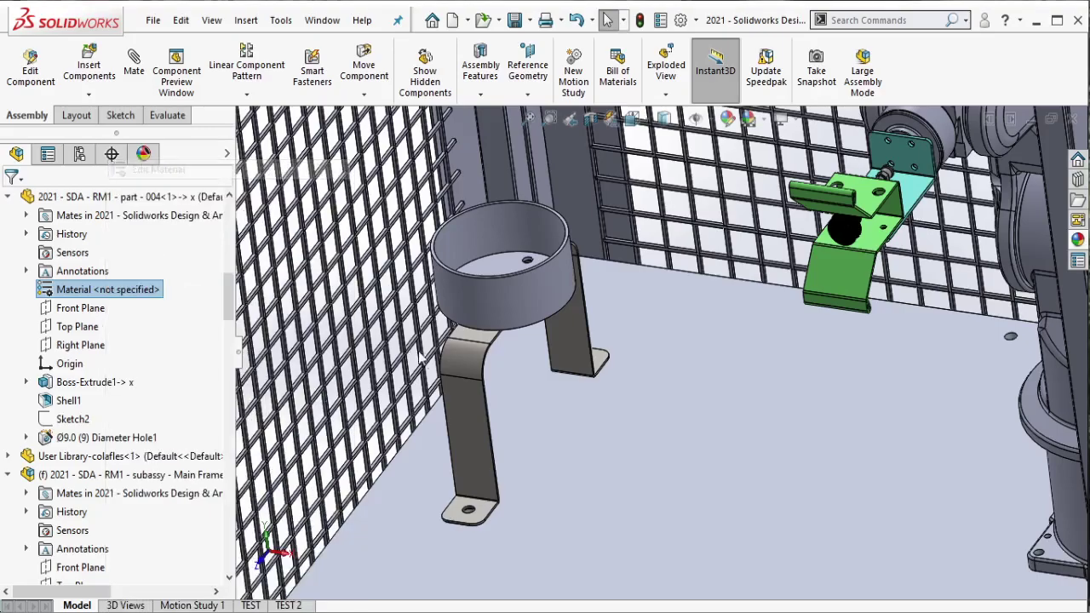
scroll(368, 316, down, 1)
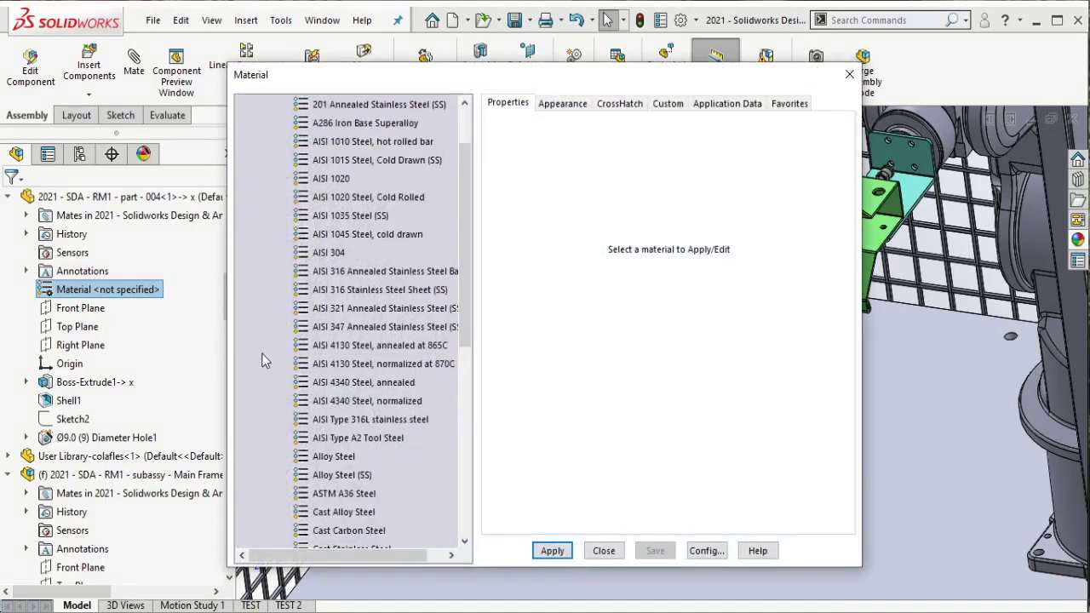
scroll(368, 316, down, 1)
scroll(276, 396, down, 2)
scroll(275, 396, down, 2)
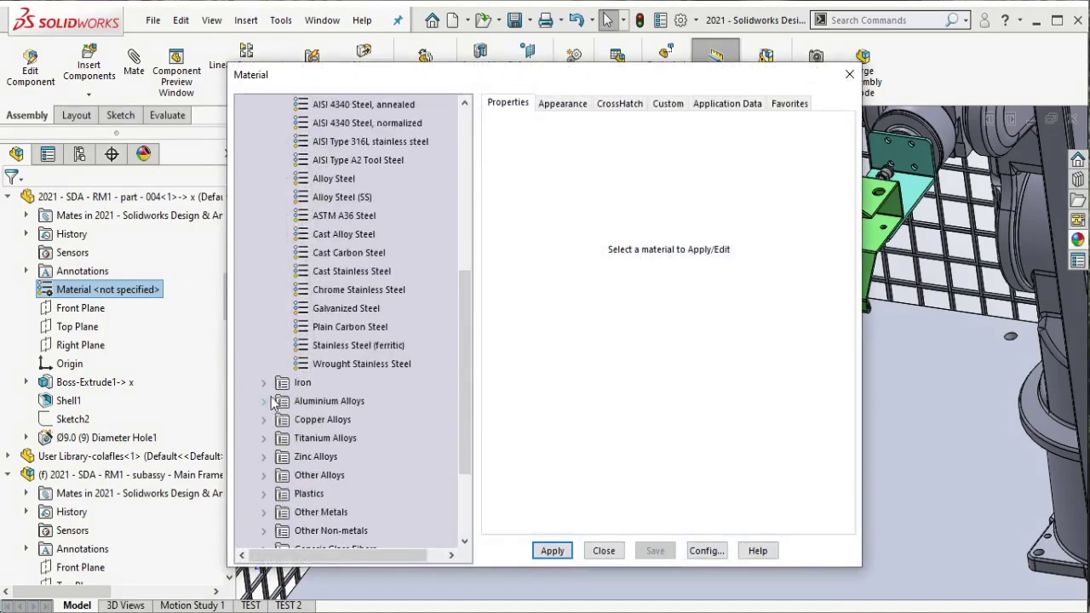
scroll(263, 400, down, 2)
click(264, 383)
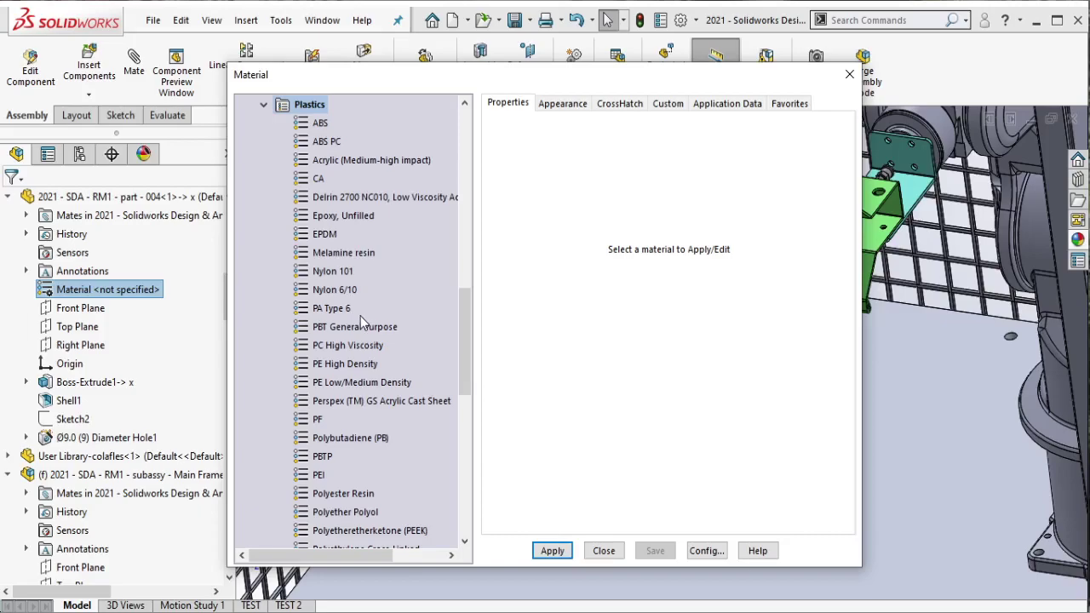
Select Delrin 2700 NC010 low-viscosity acetal copolymer and apply it to the cup.
scroll(360, 320, down, 1)
scroll(360, 316, down, 1)
scroll(360, 317, up, 2)
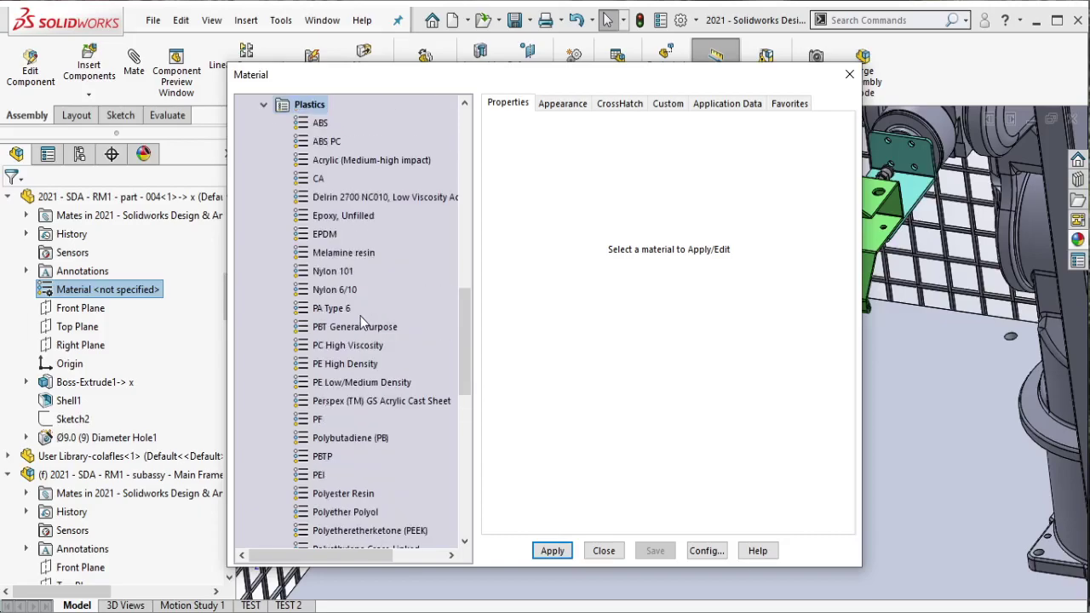
click(362, 198)
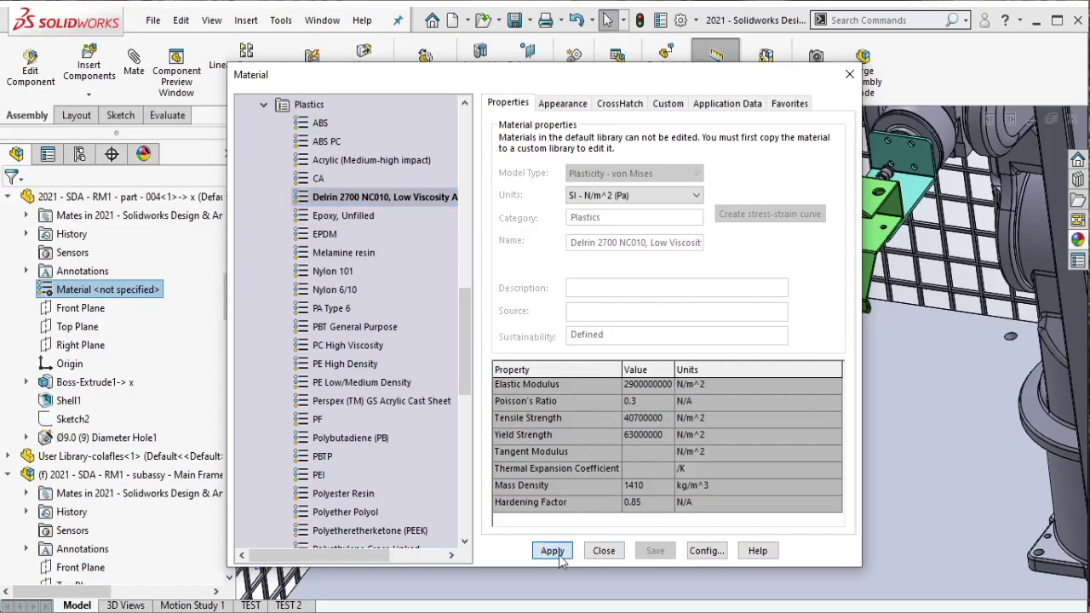
click(603, 553)
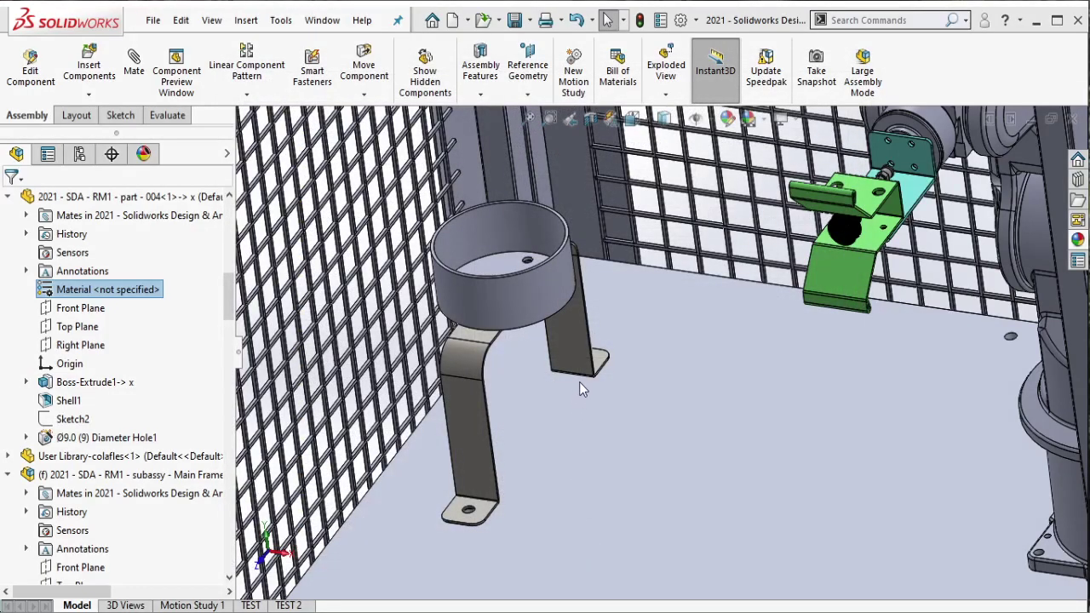
scroll(632, 382, down, 3)
scroll(632, 382, up, 3)
scroll(631, 382, up, 1)
Set the right-hand fence mesh panel (part-008) to ASTM A36 Steel.
middle_drag(631, 381, 742, 393)
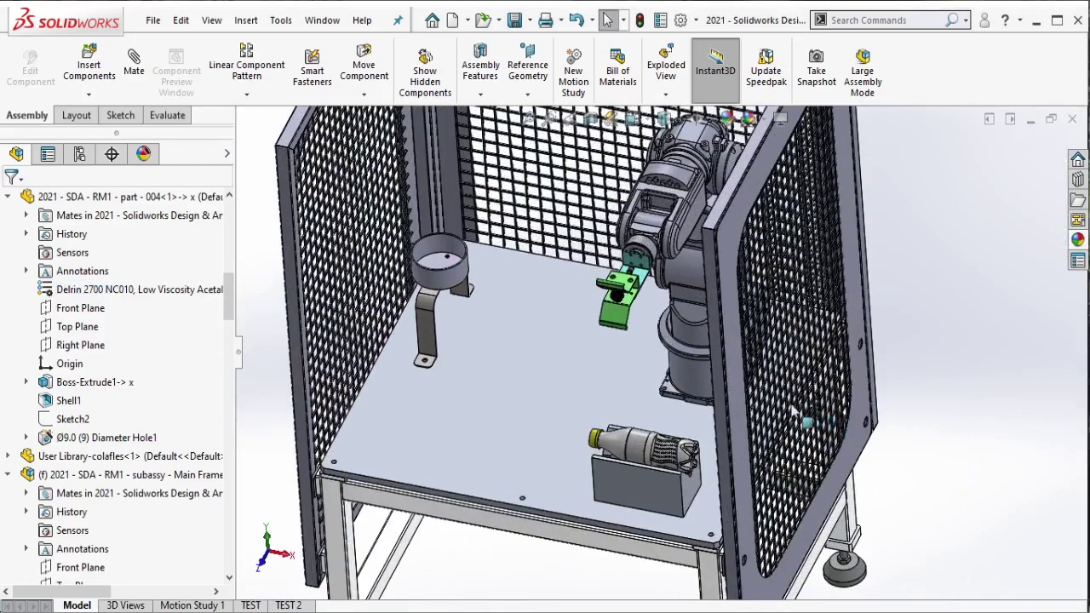
click(743, 394)
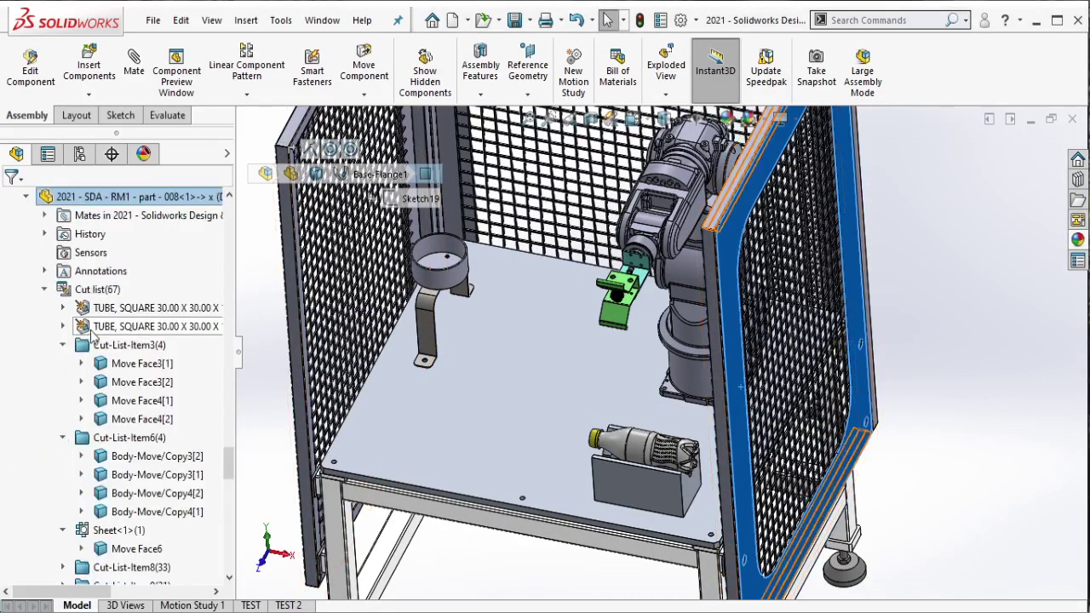
scroll(102, 337, up, 1)
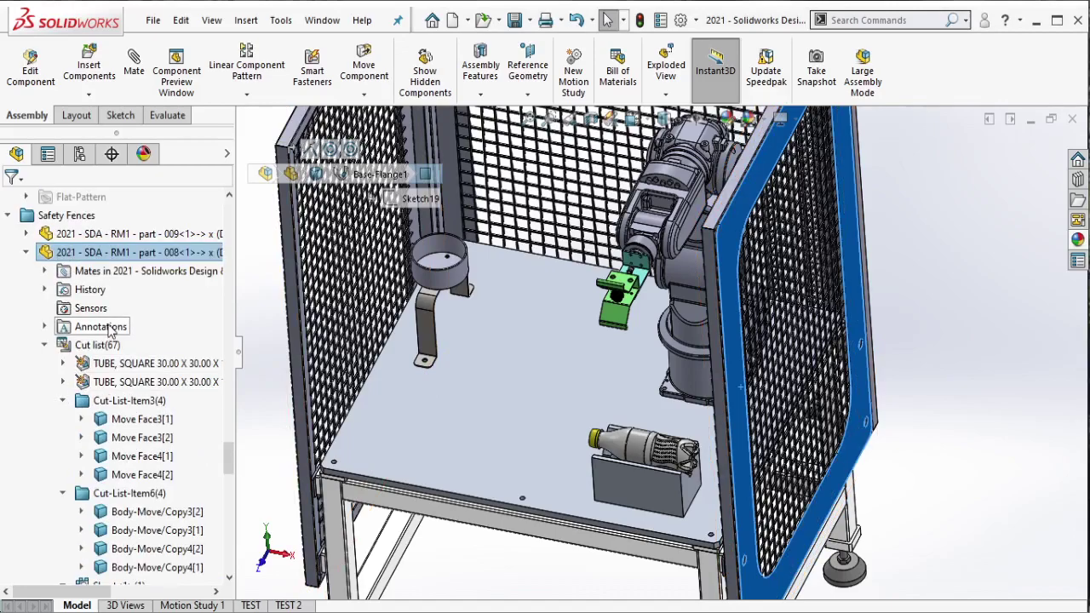
scroll(110, 336, down, 4)
scroll(123, 338, up, 3)
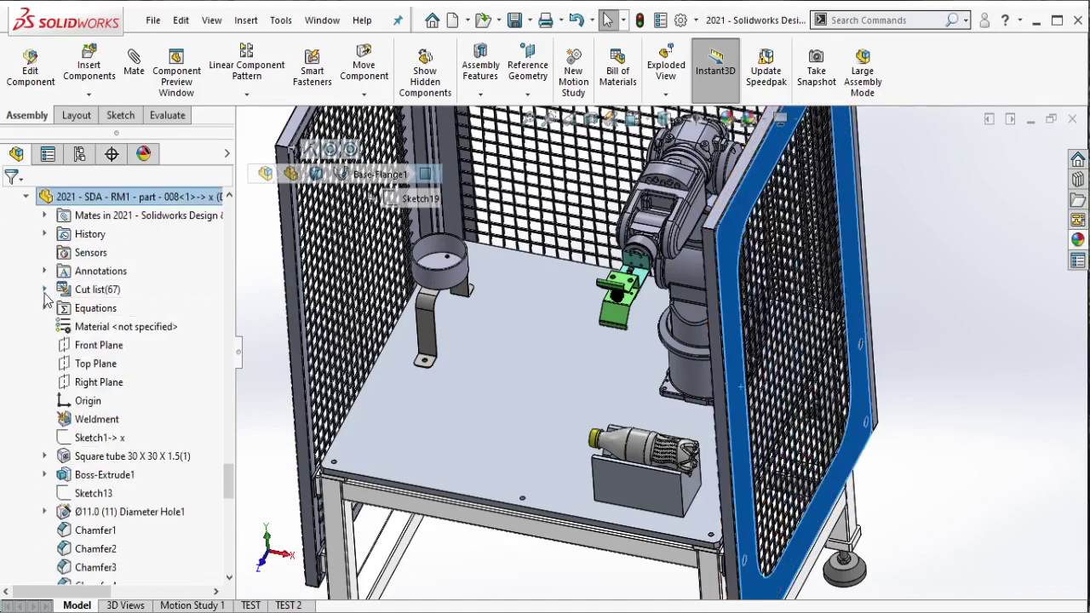
right_click(126, 335)
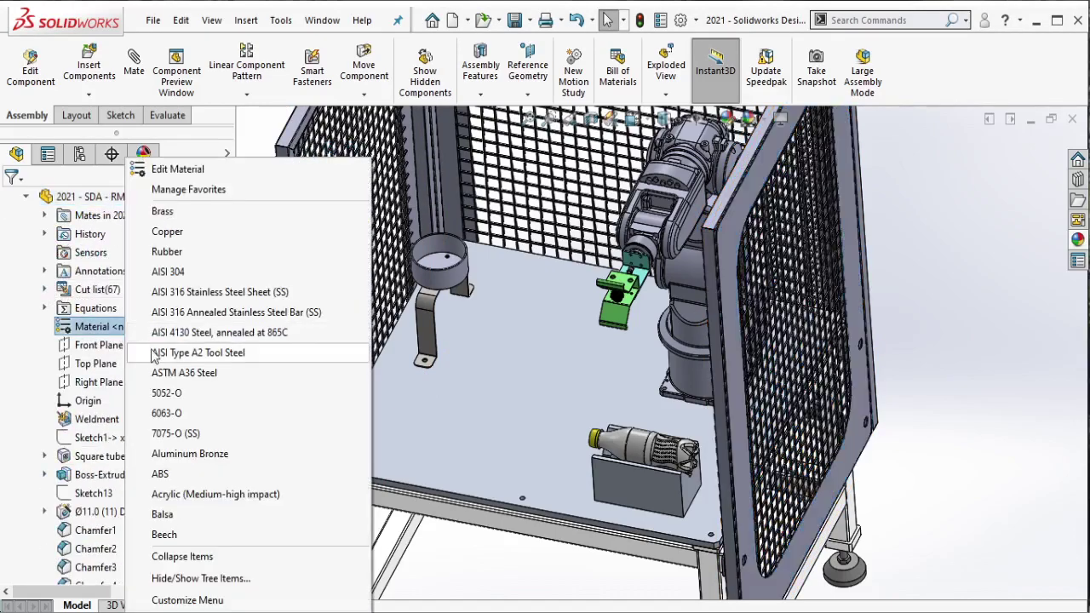
click(154, 353)
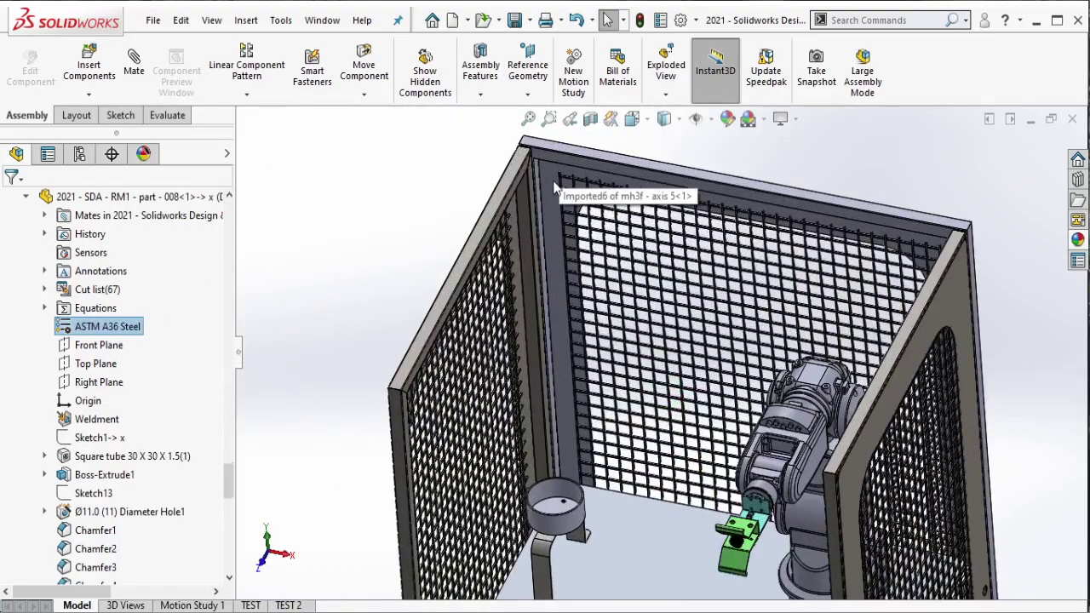
Set the back fence mesh panel (part-009) to ASTM A36 Steel as well.
click(555, 187)
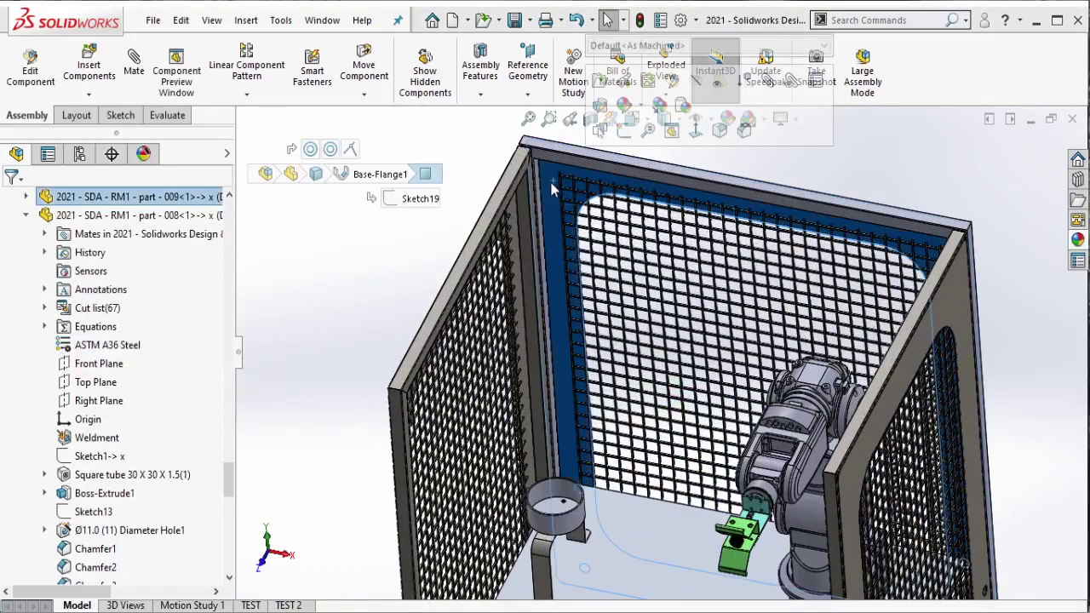
right_click(120, 324)
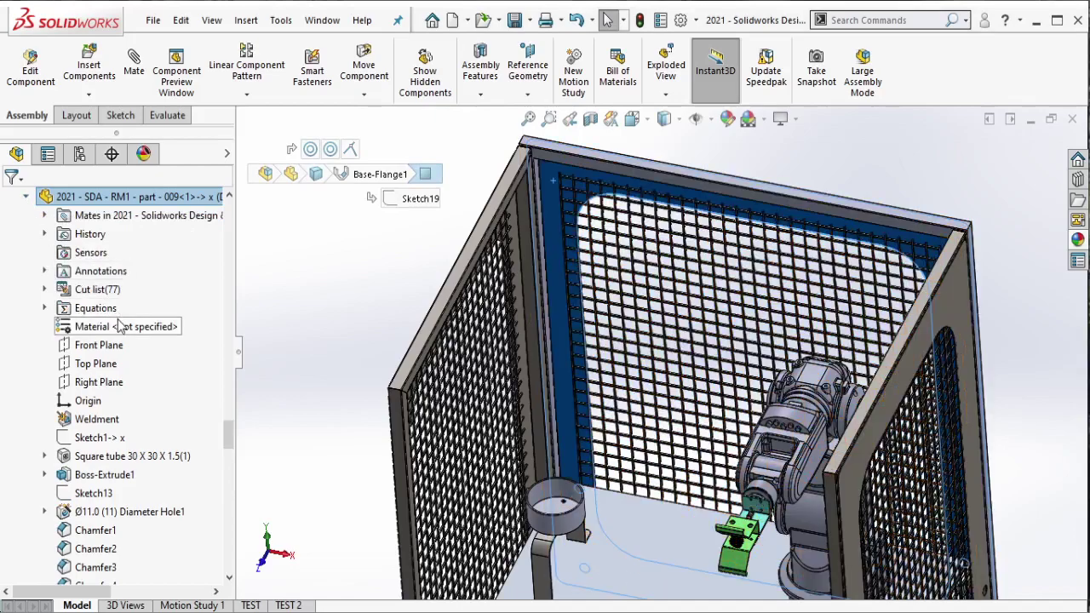
click(177, 372)
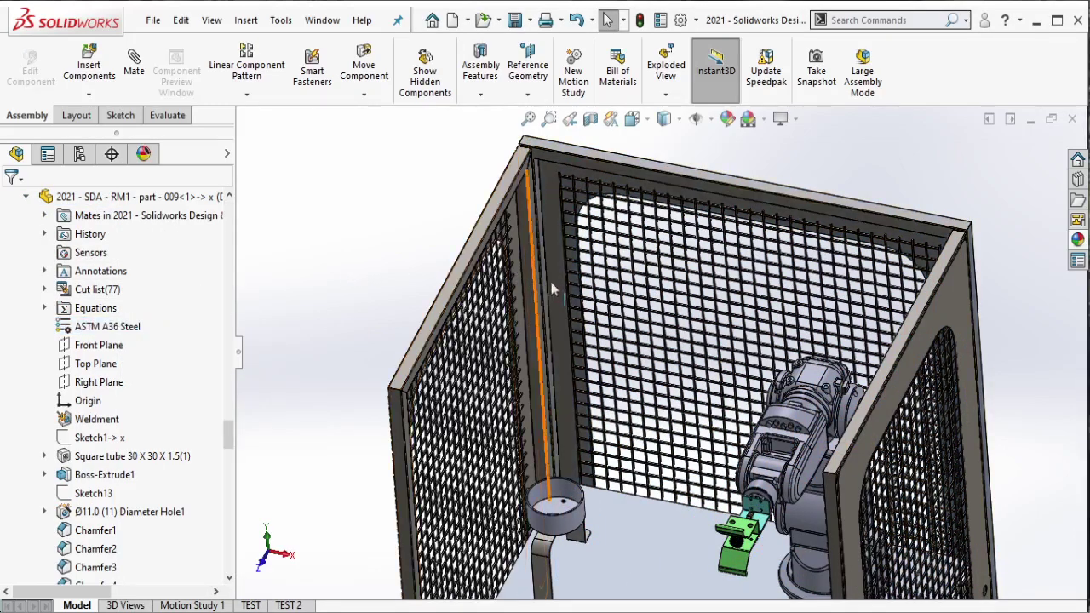
scroll(552, 289, up, 5)
scroll(644, 504, down, 5)
mouse_move(645, 503)
middle_down()
mouse_move(624, 286)
mouse_move(665, 386)
middle_up()
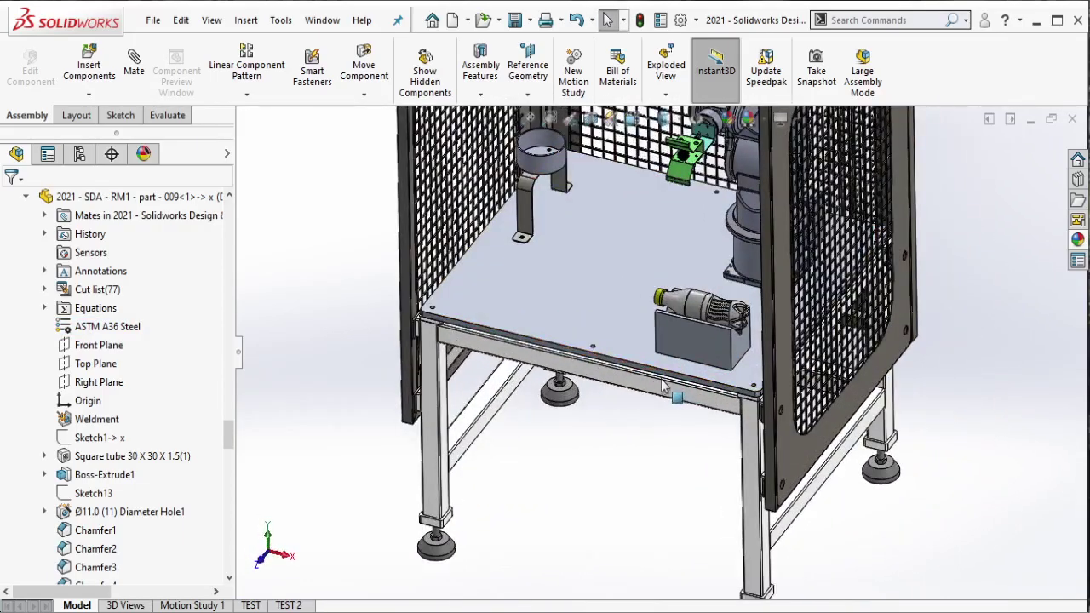
click(665, 385)
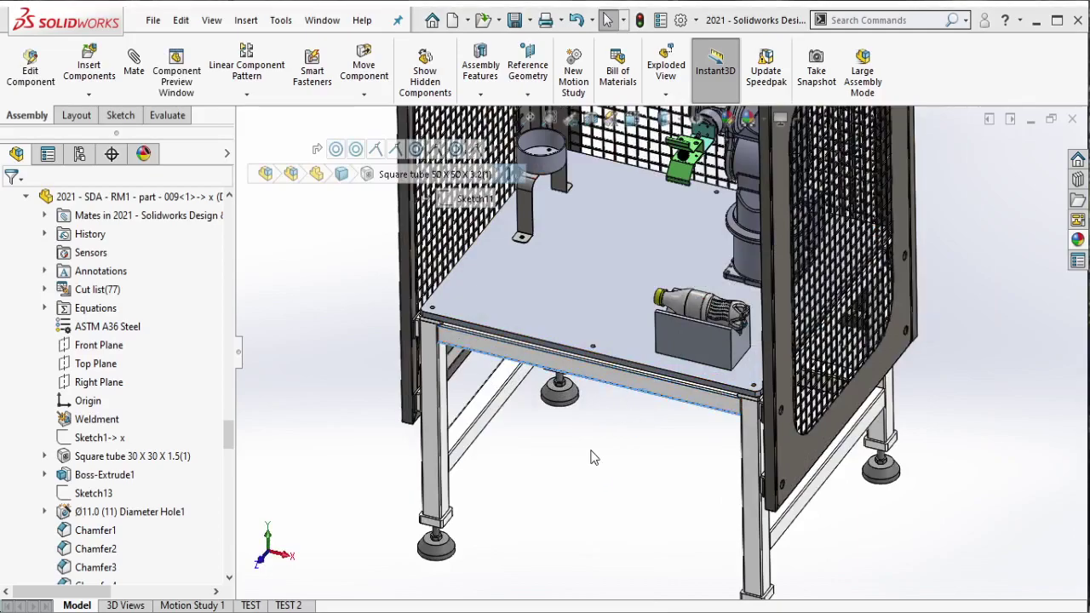
scroll(810, 281, up, 3)
scroll(757, 230, down, 2)
Give fence panel part-008 a deep orange appearance, darkened to value 232.
click(734, 192)
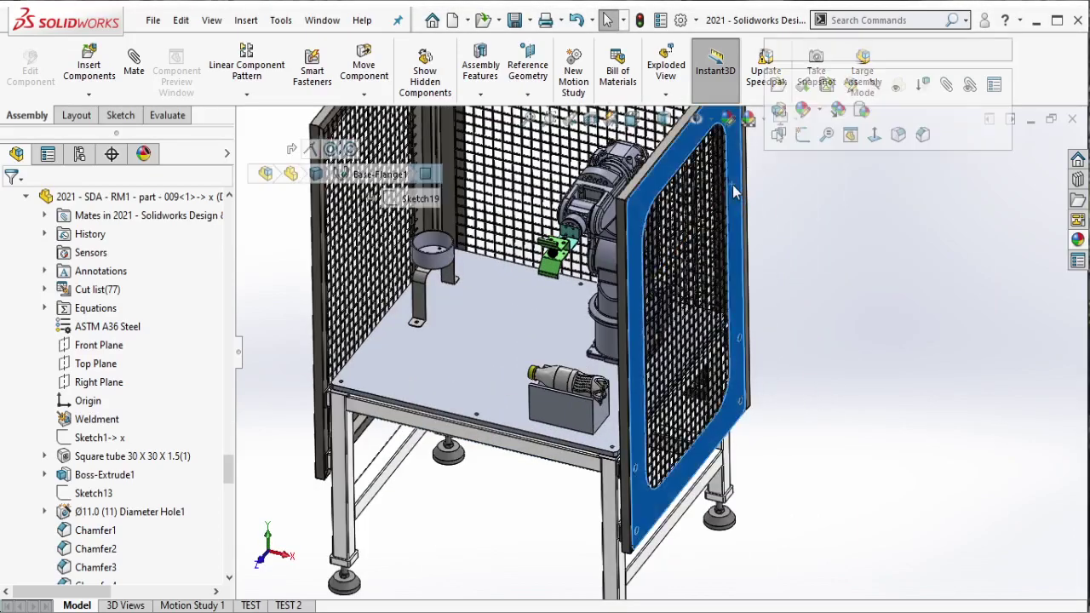
click(820, 111)
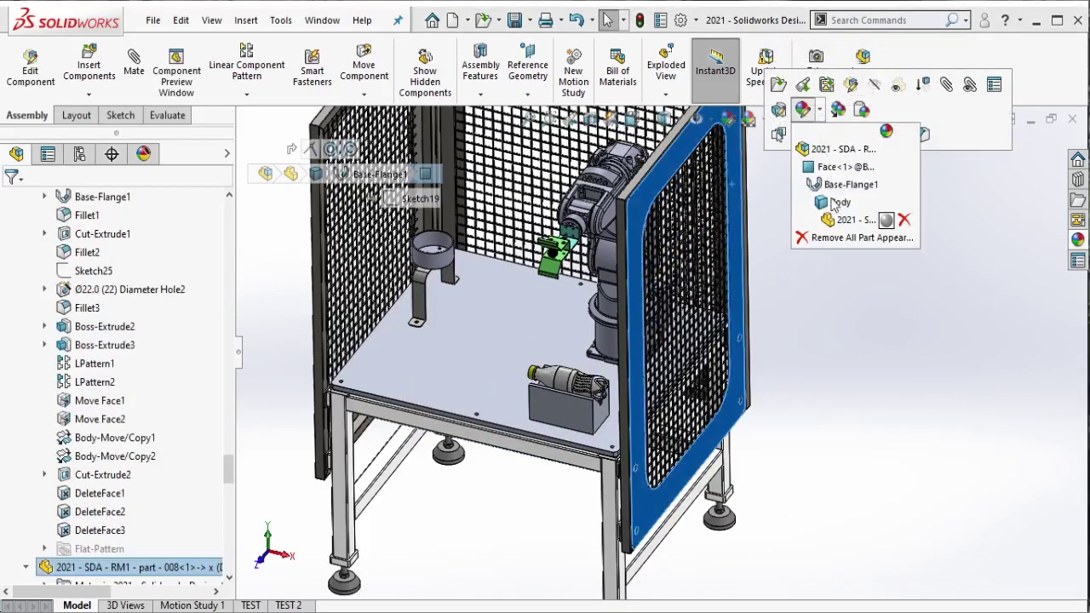
click(860, 322)
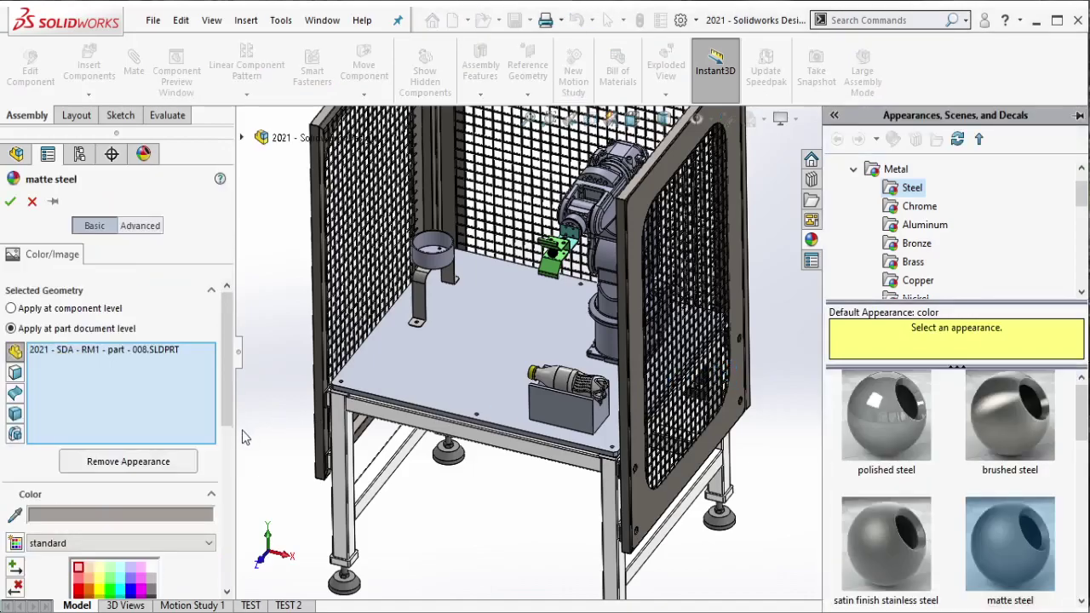
drag(225, 421, 223, 472)
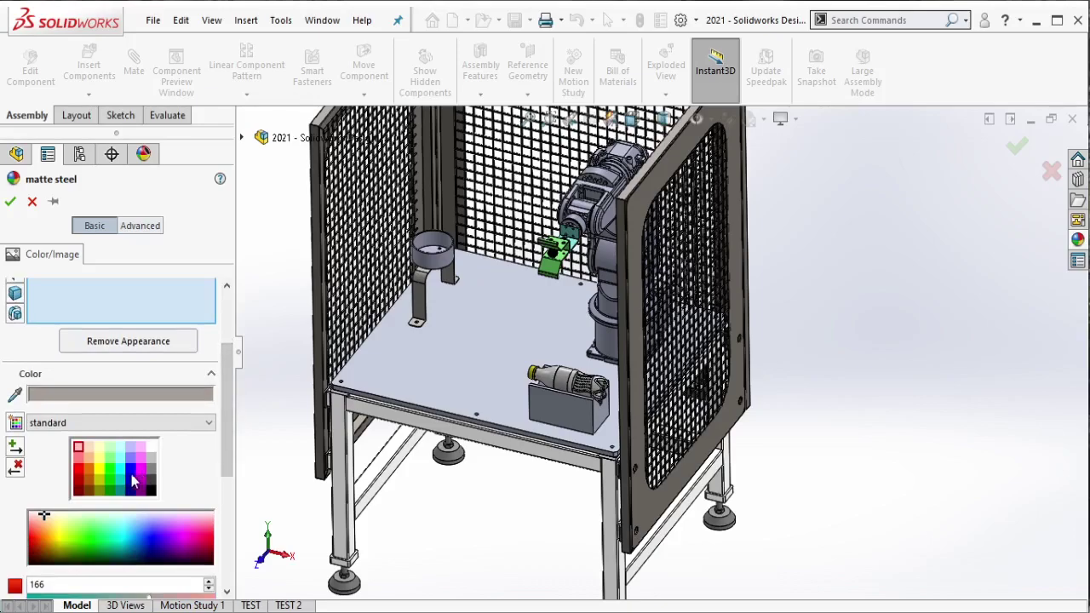
click(88, 457)
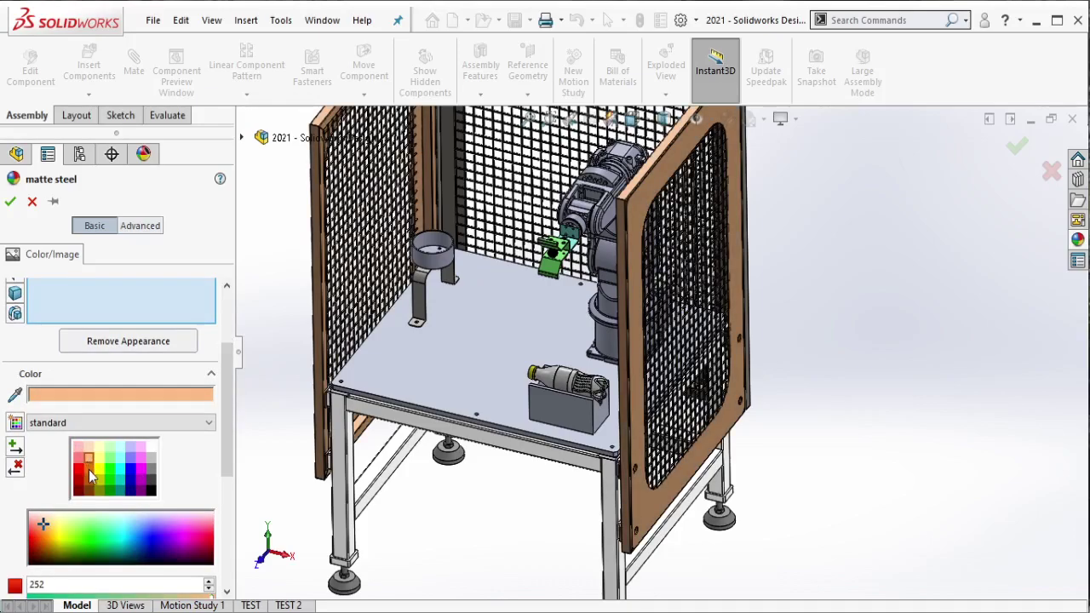
click(92, 475)
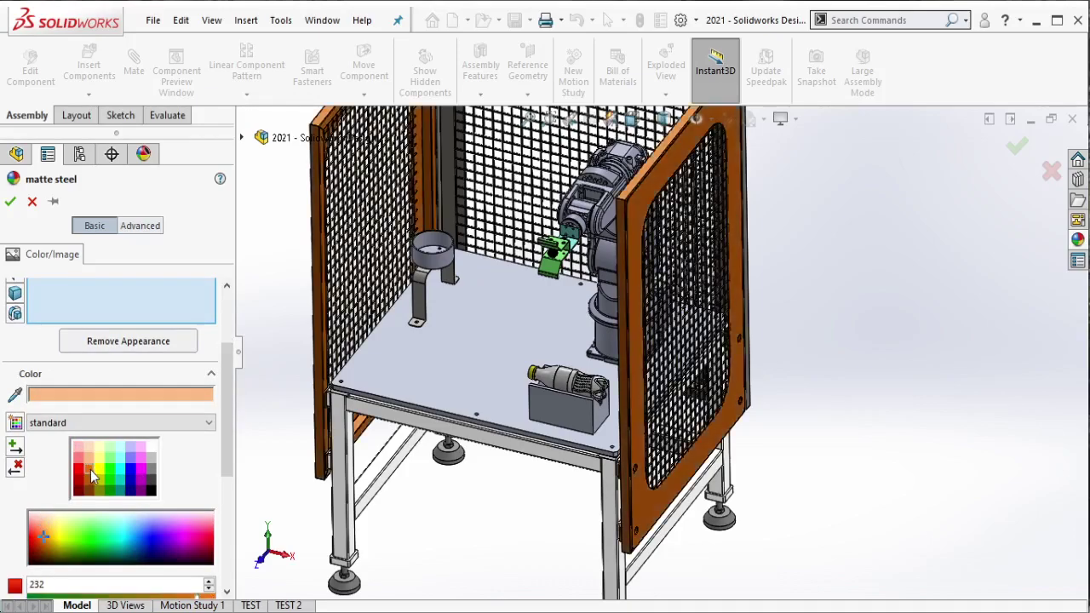
click(10, 201)
scroll(910, 238, down, 2)
scroll(523, 199, up, 5)
Copy the corner post's orange appearance and paste it onto the dark top frame panel.
scroll(504, 192, up, 3)
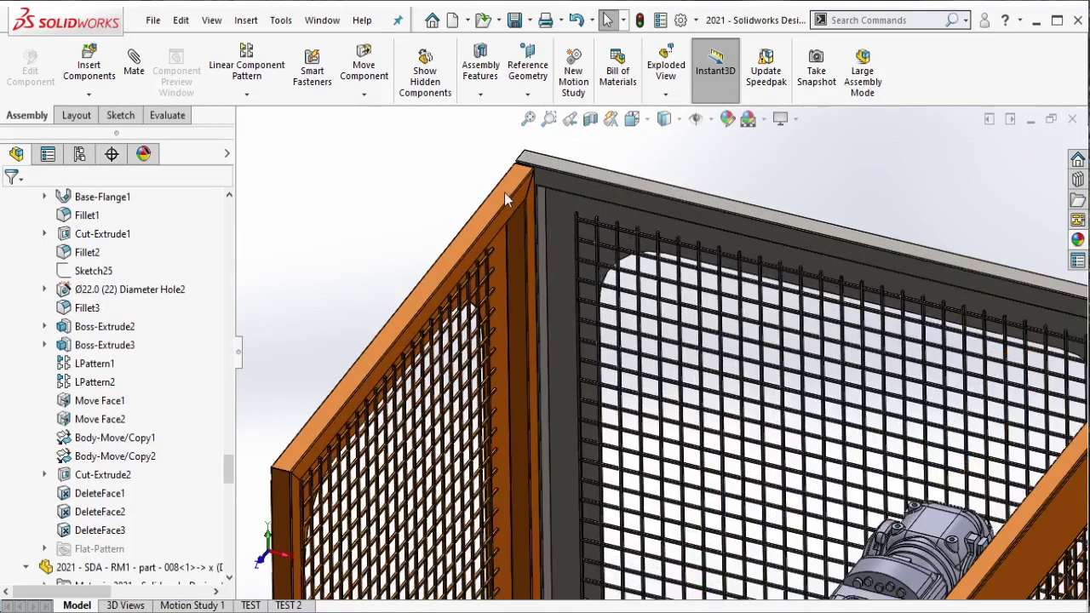
click(504, 192)
click(619, 122)
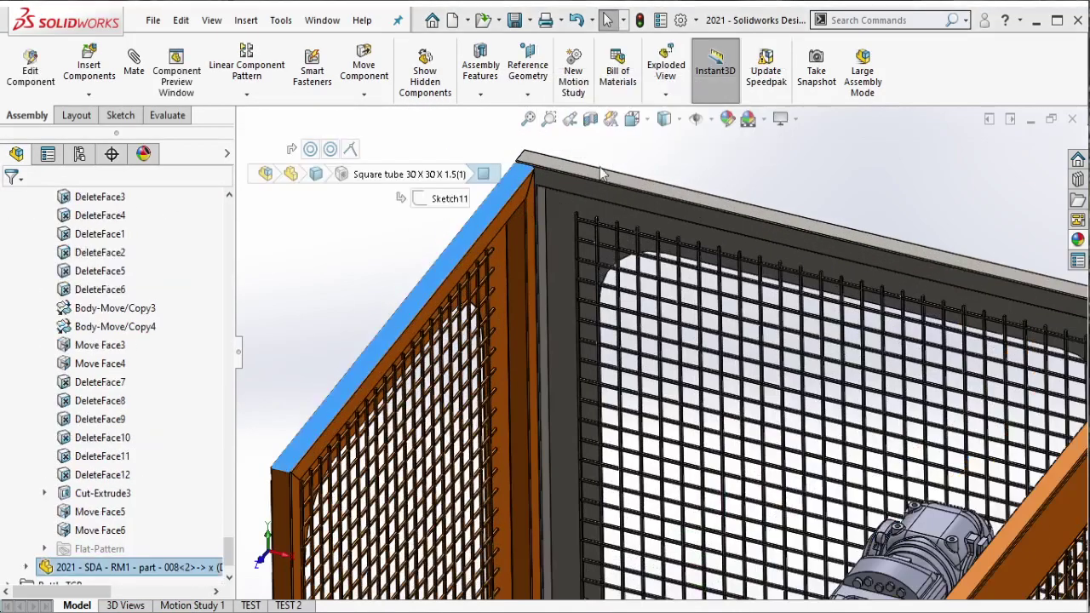
click(572, 202)
click(723, 127)
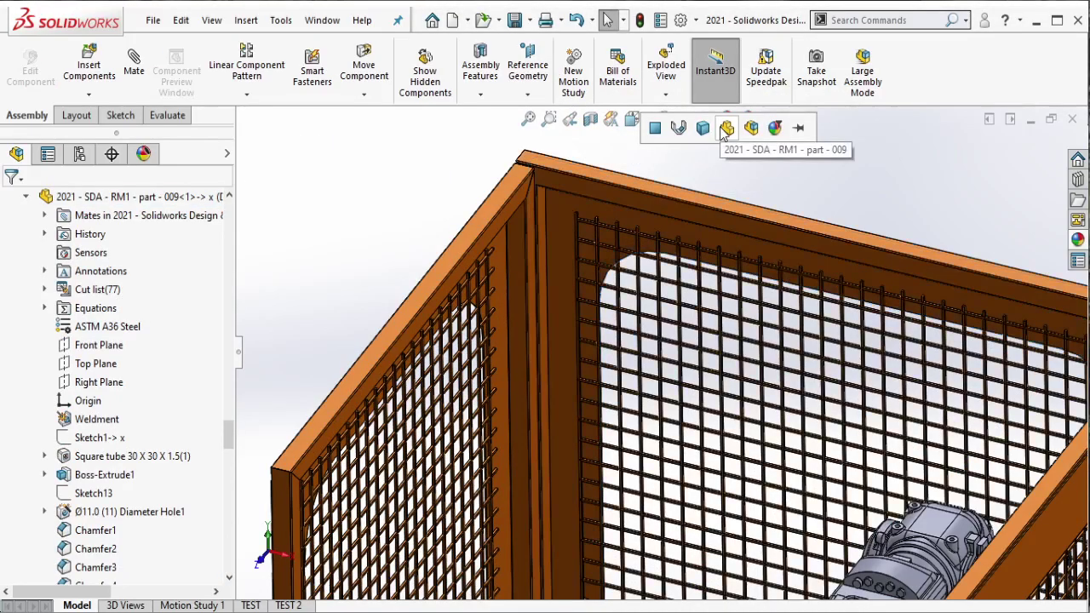
Orbit the view to review the now fully orange cage around the cell.
scroll(778, 261, down, 3)
scroll(729, 469, down, 3)
scroll(719, 377, up, 3)
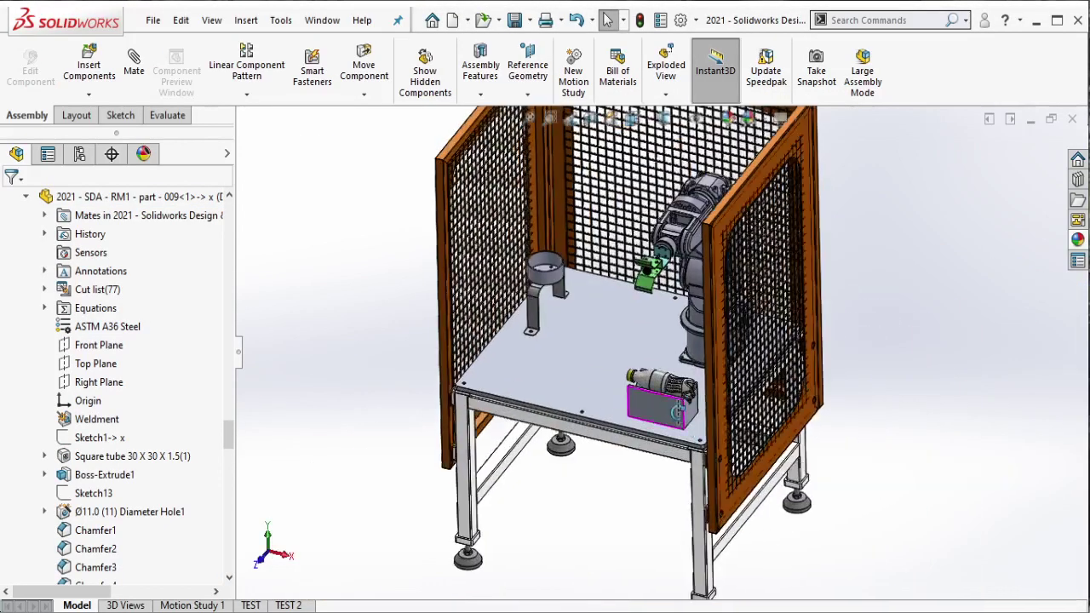
middle_drag(719, 377, 642, 358)
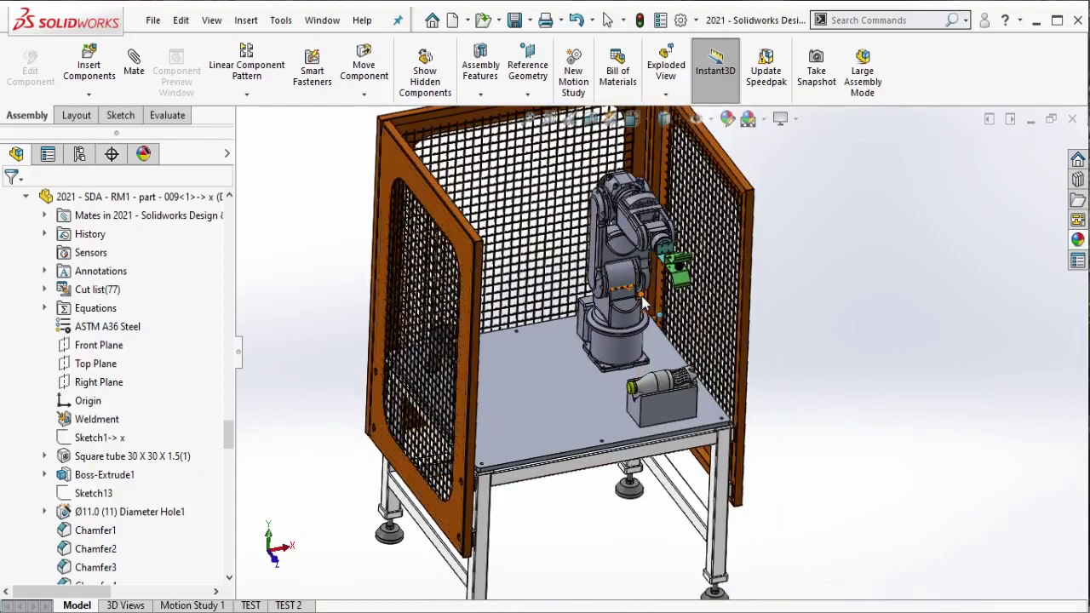
scroll(642, 358, up, 3)
scroll(642, 358, down, 3)
scroll(642, 358, up, 3)
middle_drag(641, 359, 649, 293)
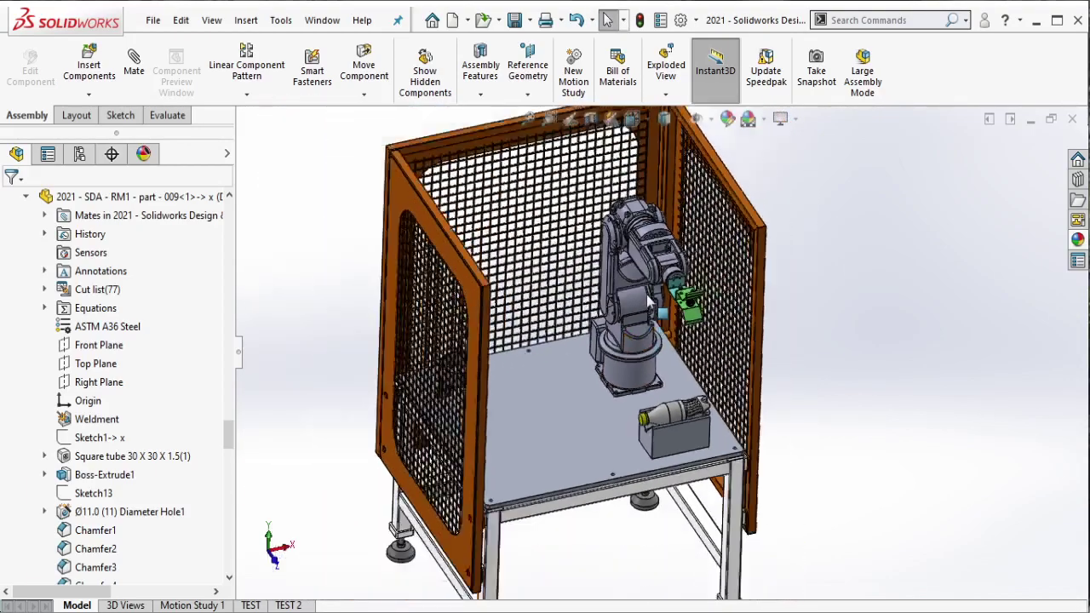
scroll(649, 294, up, 2)
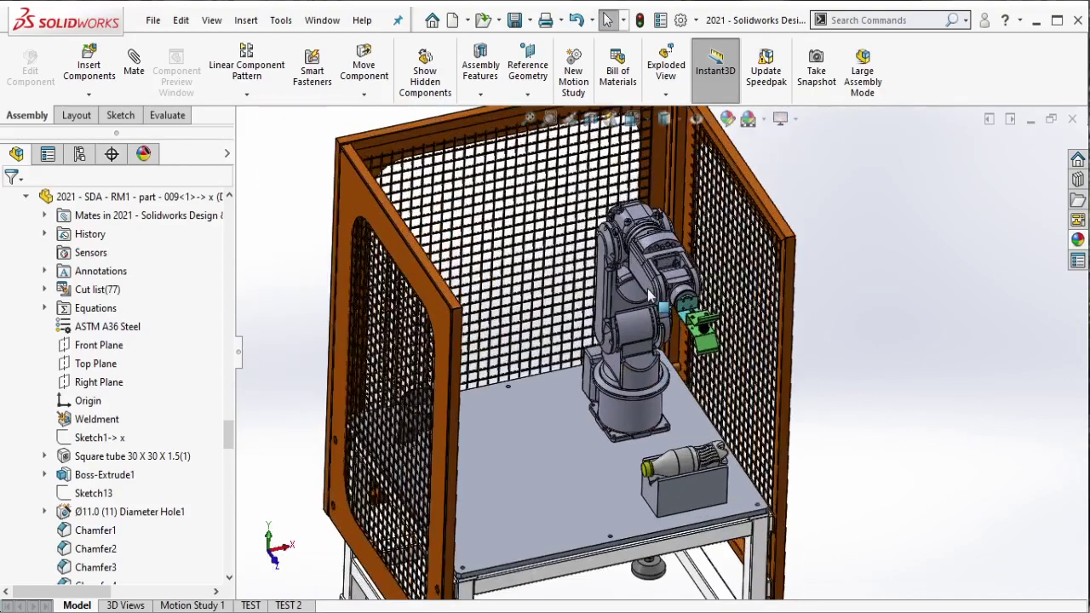
Apply a yellow appearance to the robot base component mh3f - base.
click(637, 428)
click(724, 346)
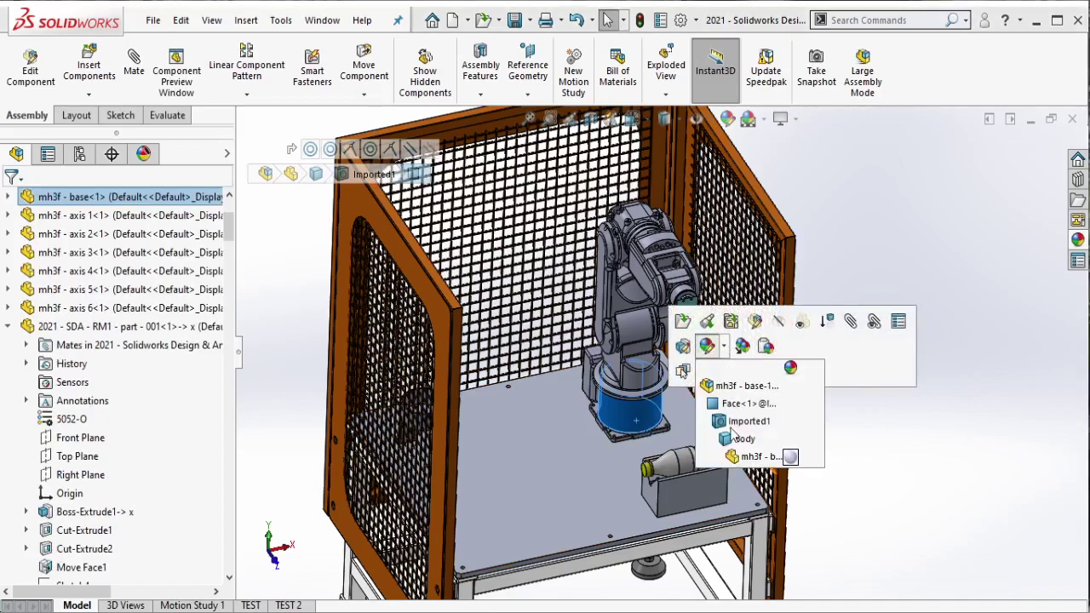
click(732, 457)
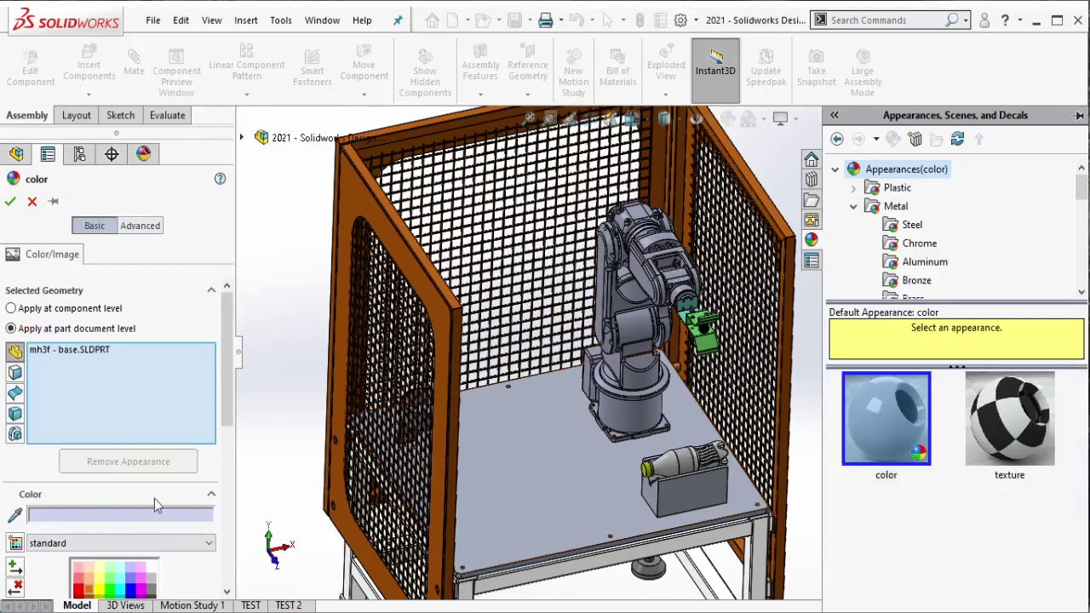
scroll(189, 466, down, 3)
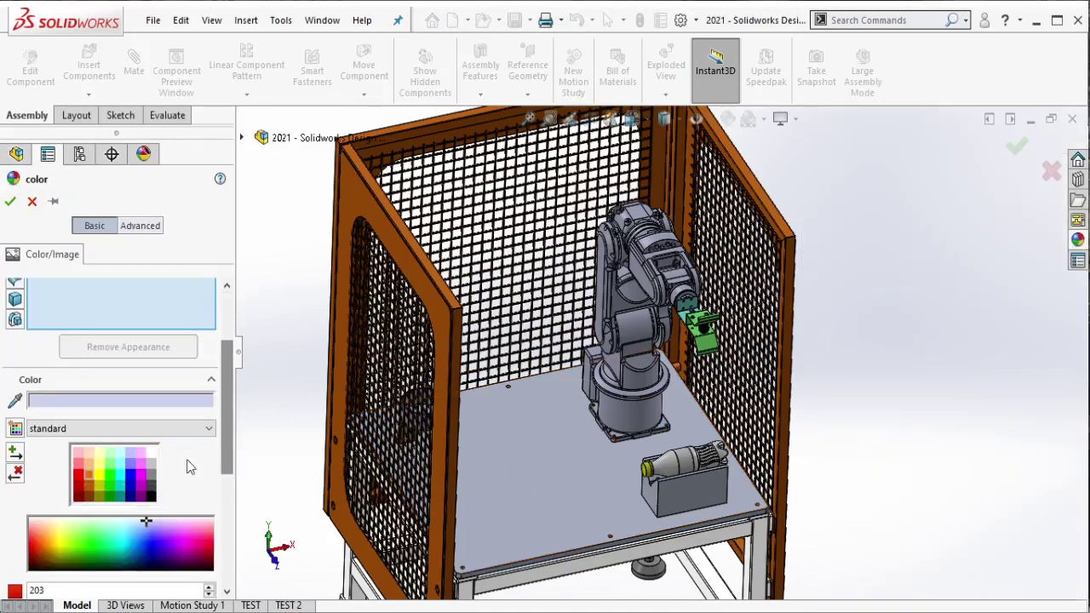
click(98, 474)
click(9, 202)
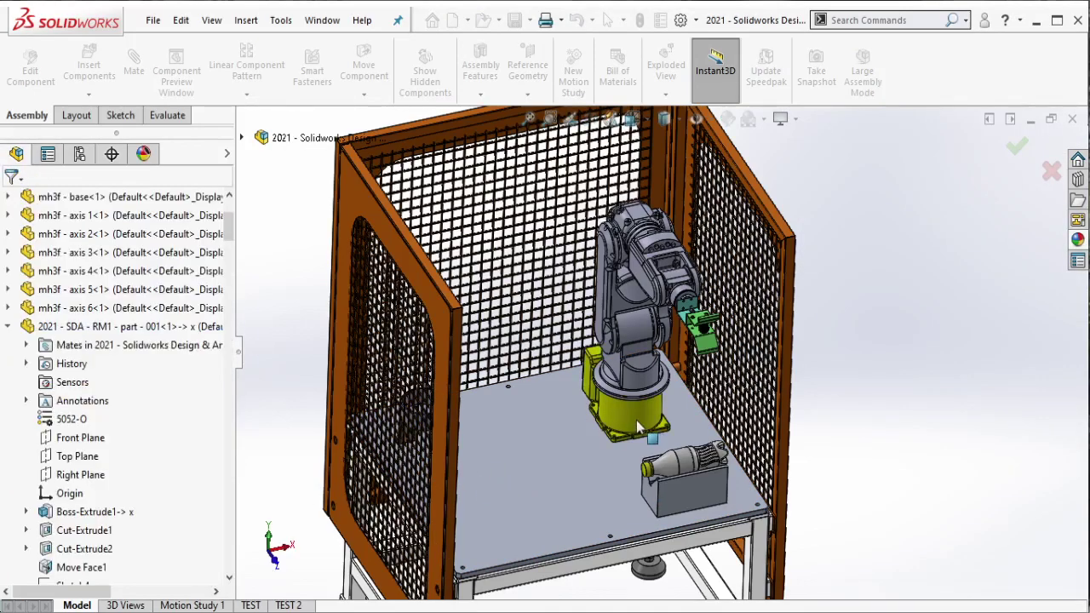
Paste the yellow appearance onto robot links axis 1, axis 2 and axis 3.
scroll(675, 539, down, 2)
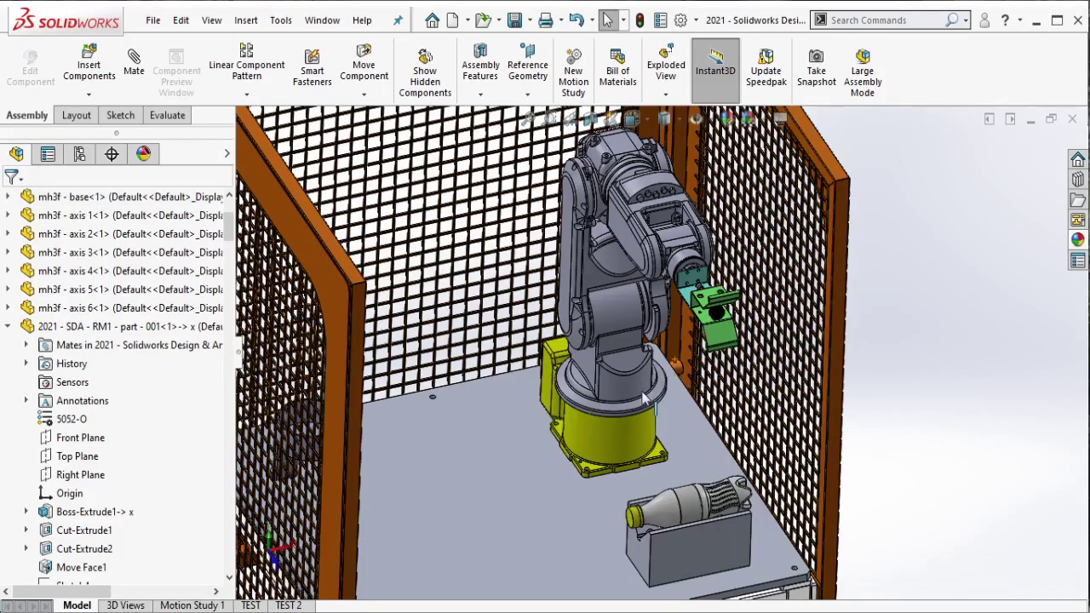
click(652, 366)
click(755, 317)
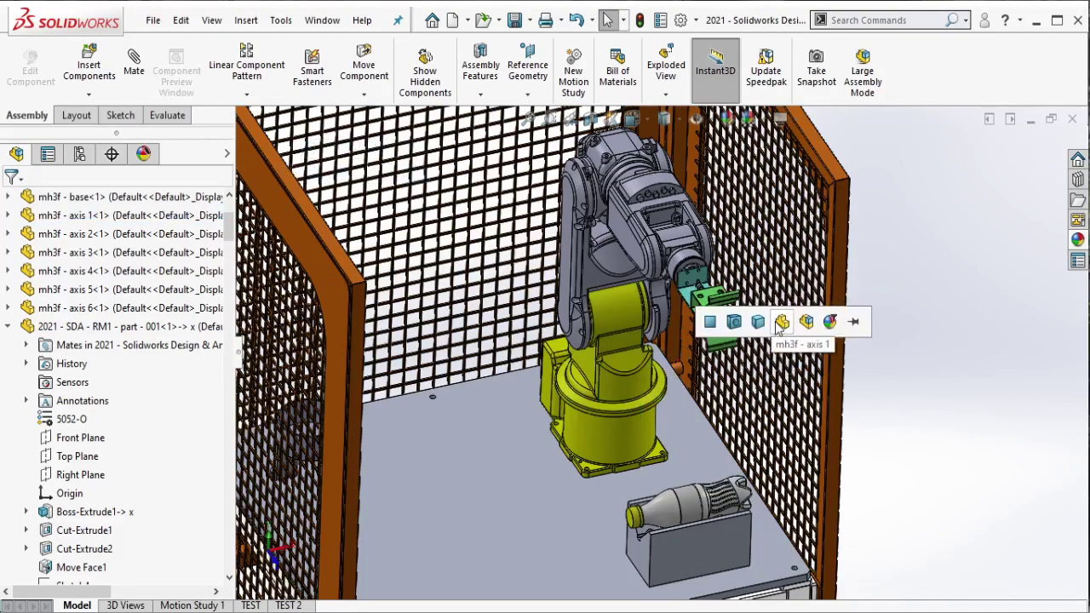
scroll(596, 289, down, 2)
click(611, 292)
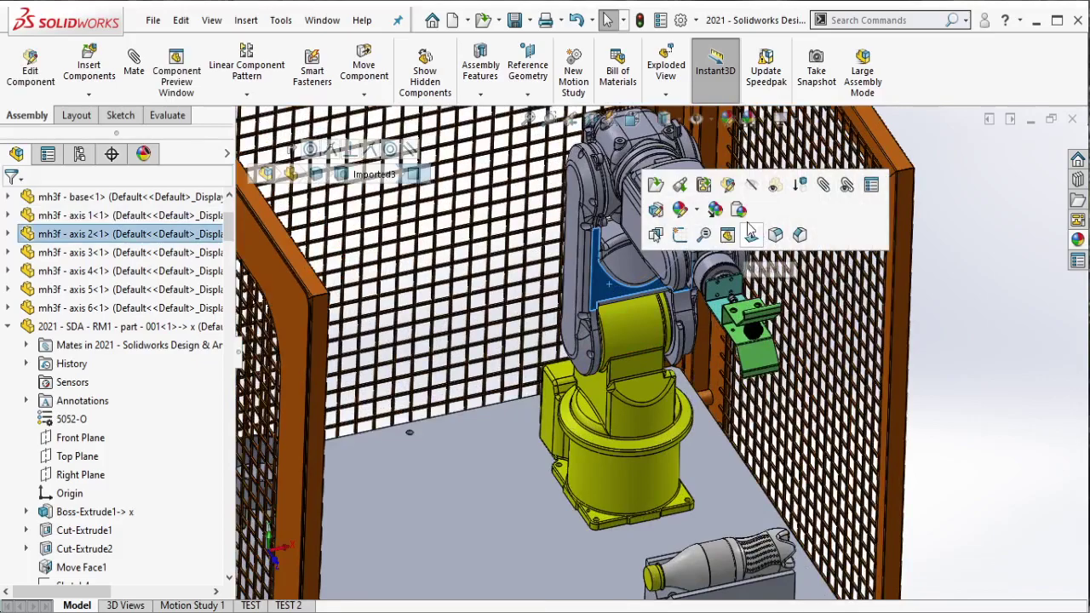
click(749, 228)
scroll(653, 217, up, 2)
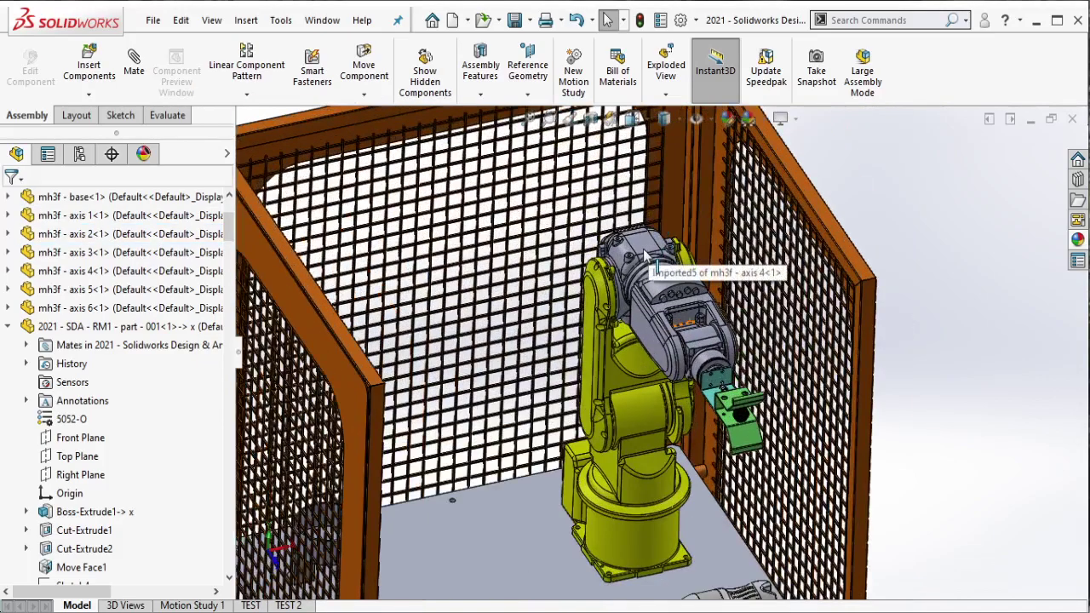
click(643, 237)
click(791, 179)
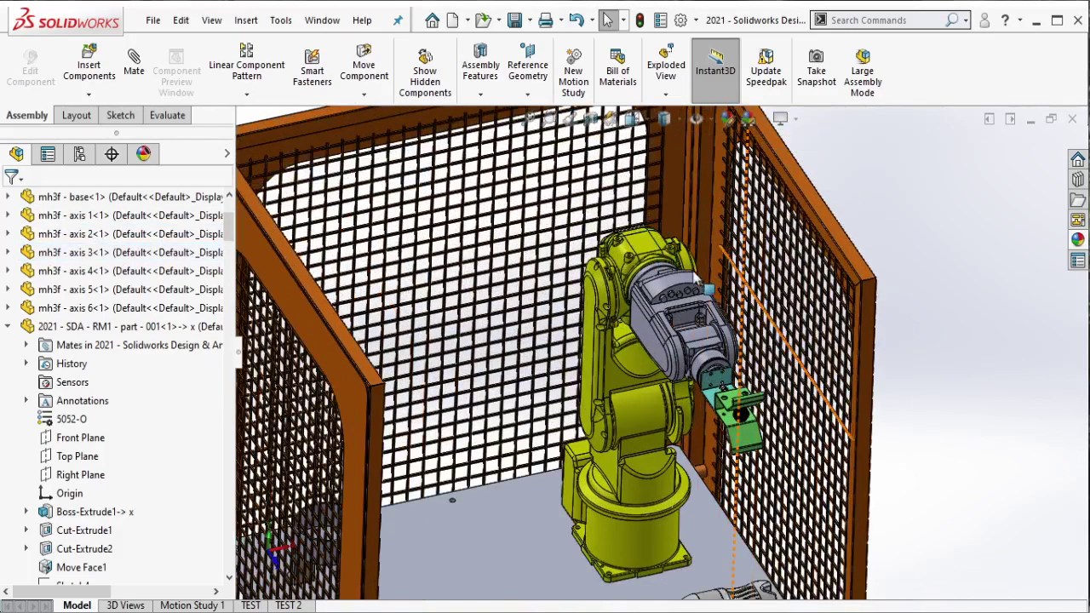
Paste yellow onto the whole axis 4 and axis 5 components.
scroll(664, 289, down, 2)
click(668, 294)
click(790, 228)
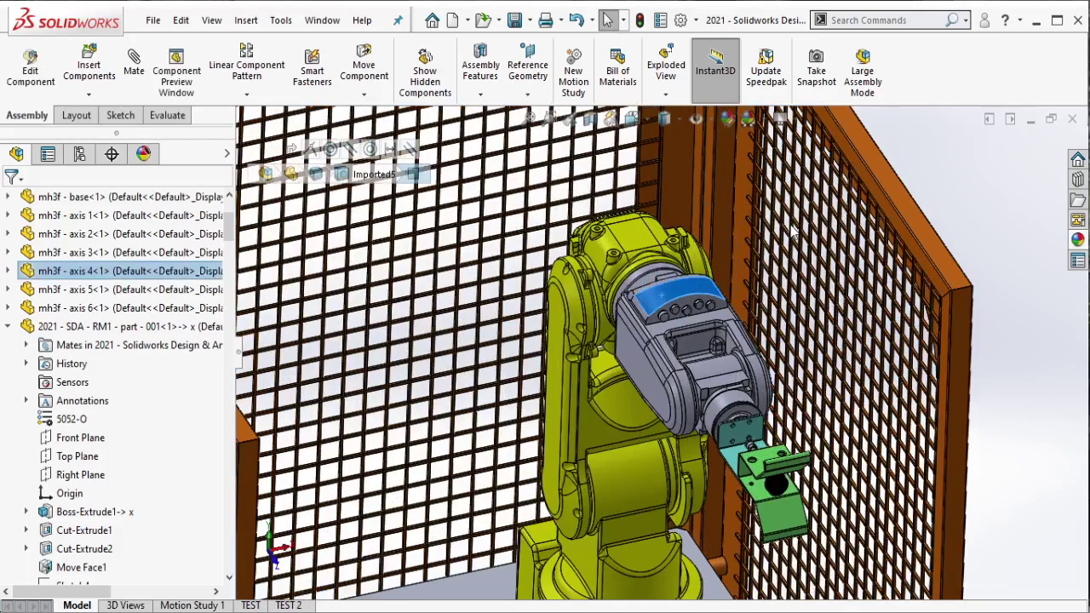
click(812, 228)
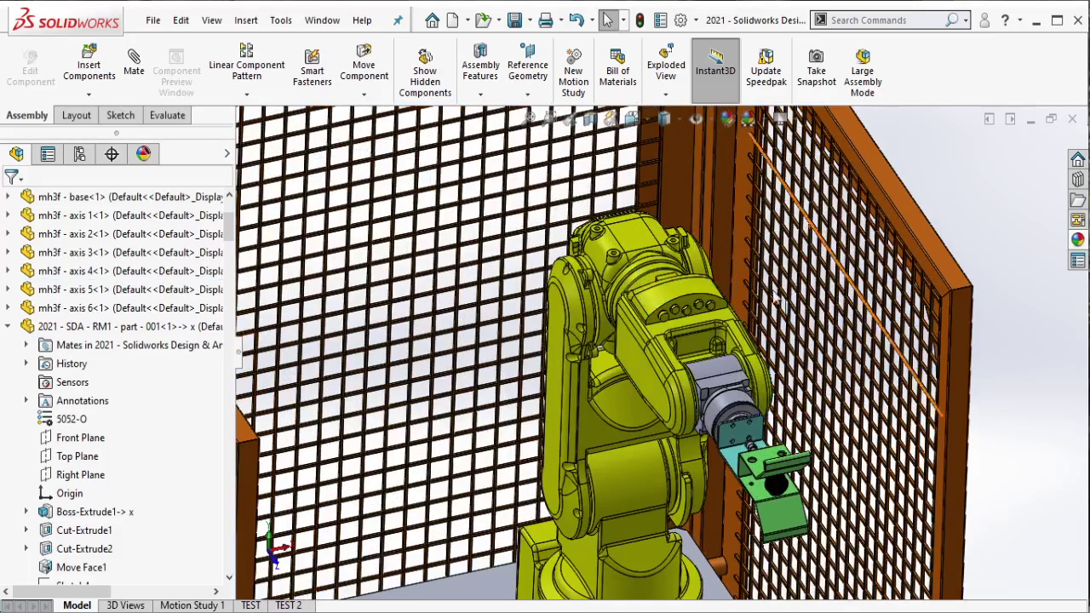
click(722, 377)
click(894, 293)
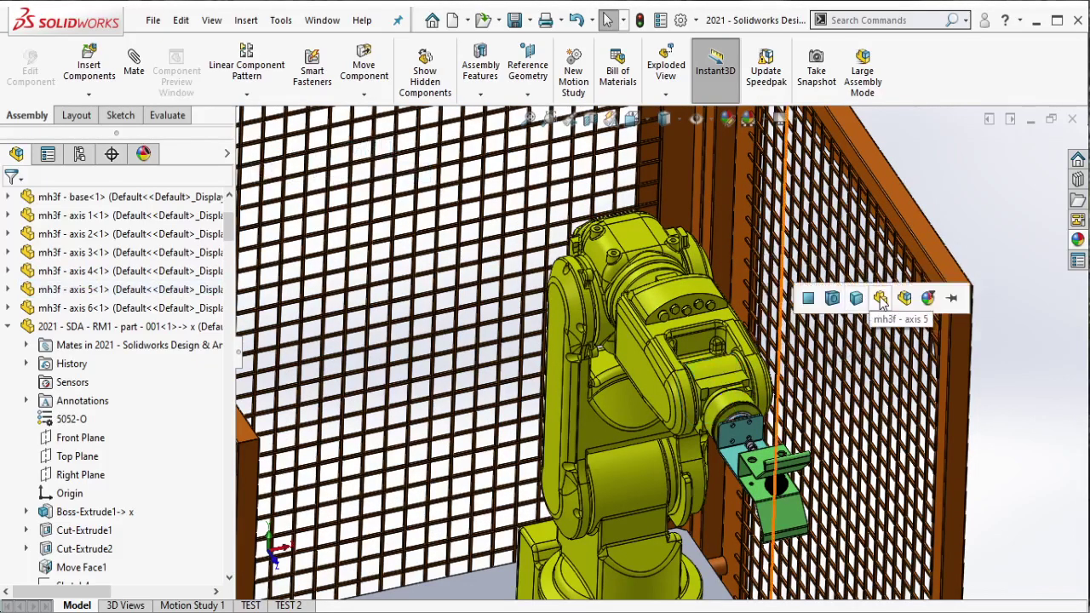
click(881, 298)
Make the axis 6 component yellow, then orbit to a side view of the whole cell.
scroll(741, 426, down, 1)
scroll(732, 383, down, 3)
scroll(719, 301, down, 2)
scroll(696, 287, down, 2)
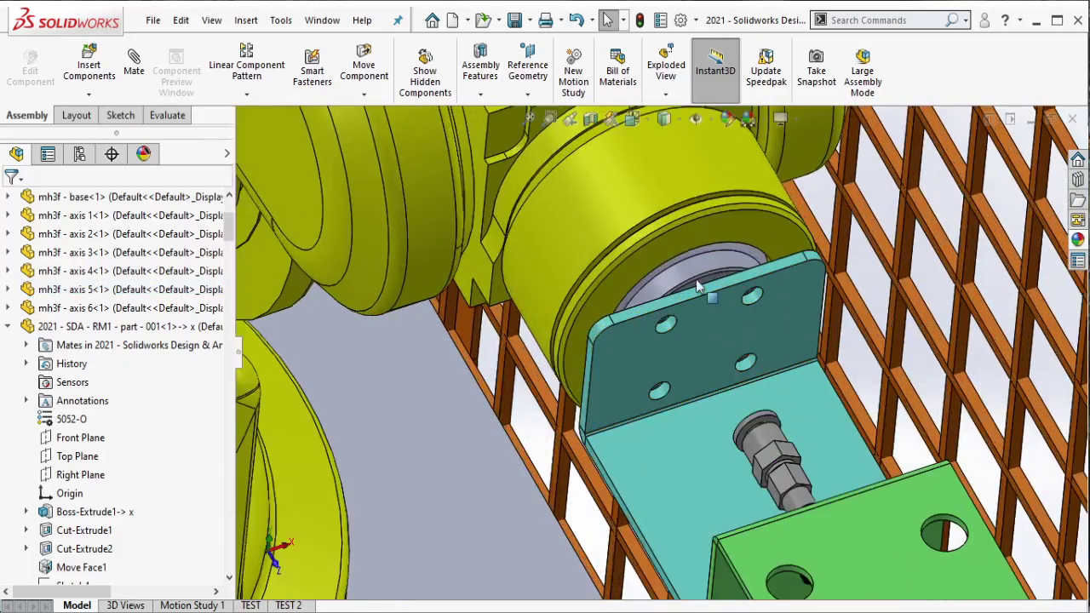
scroll(697, 288, up, 2)
click(696, 268)
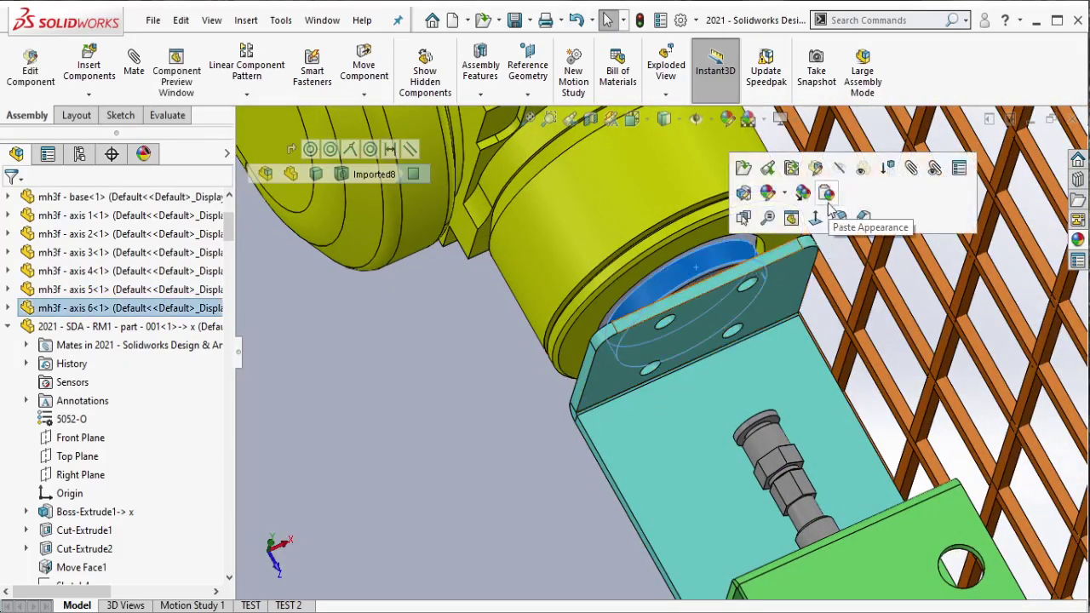
click(828, 203)
click(851, 202)
scroll(749, 256, up, 2)
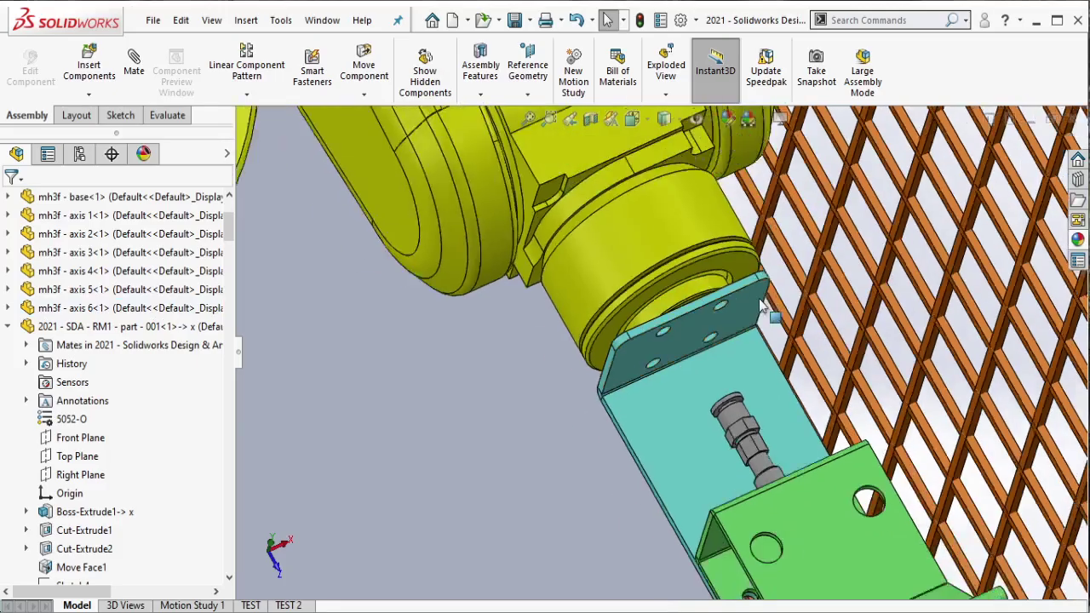
scroll(698, 280, up, 3)
scroll(657, 303, up, 3)
scroll(659, 334, down, 2)
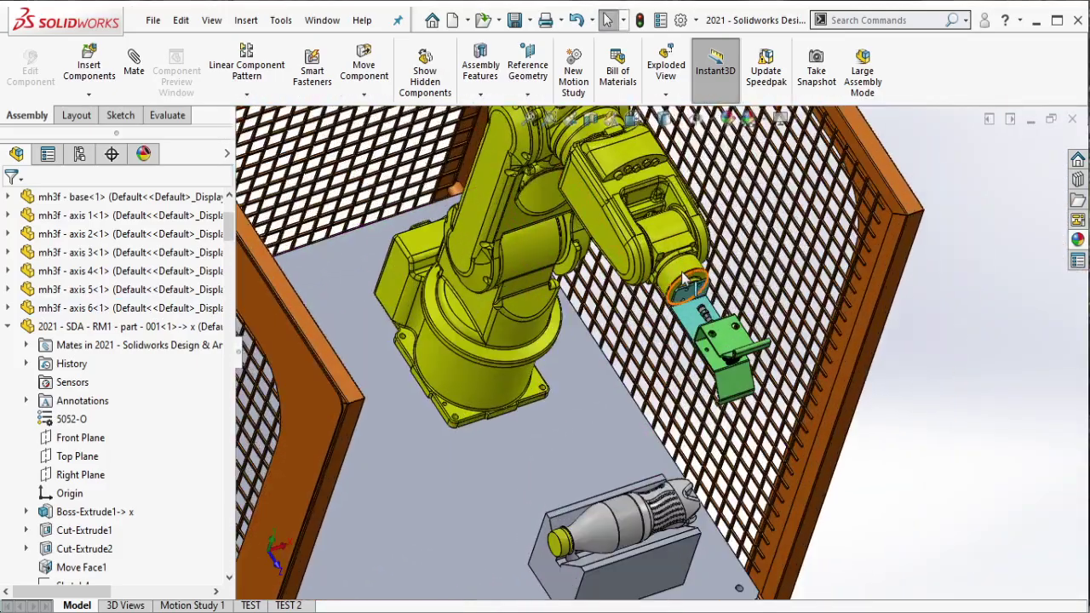
scroll(659, 335, up, 5)
mouse_move(661, 255)
middle_down()
mouse_move(547, 269)
mouse_move(585, 381)
middle_up()
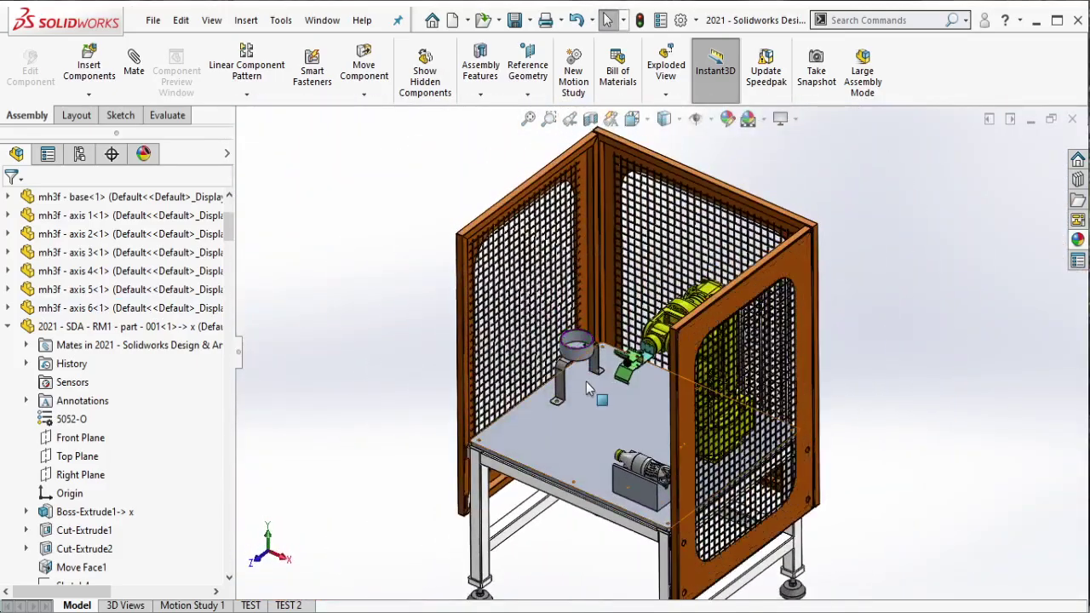
Add spot light Spot1 to the scene's Lights in the DisplayManager.
scroll(581, 378, down, 3)
scroll(581, 379, up, 1)
scroll(614, 428, up, 3)
mouse_move(615, 430)
middle_down()
mouse_move(753, 375)
mouse_move(797, 298)
middle_up()
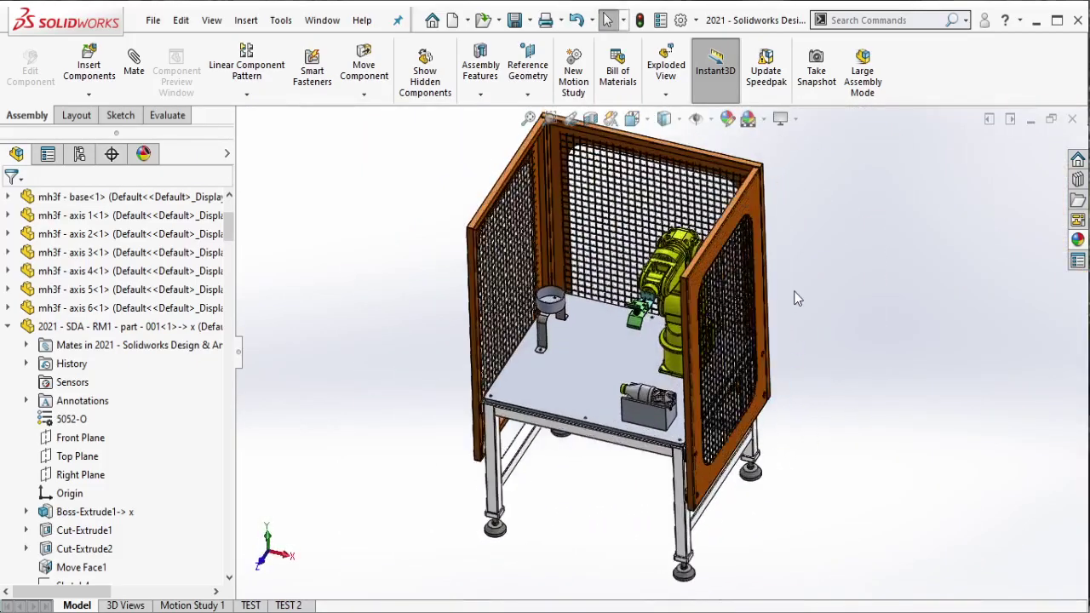
click(144, 154)
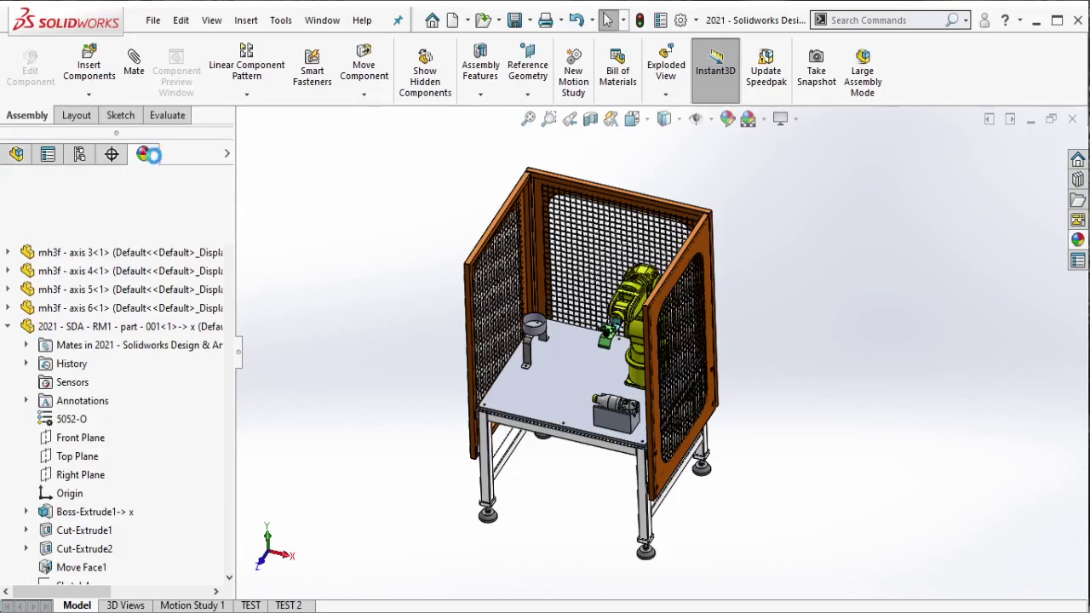
click(53, 177)
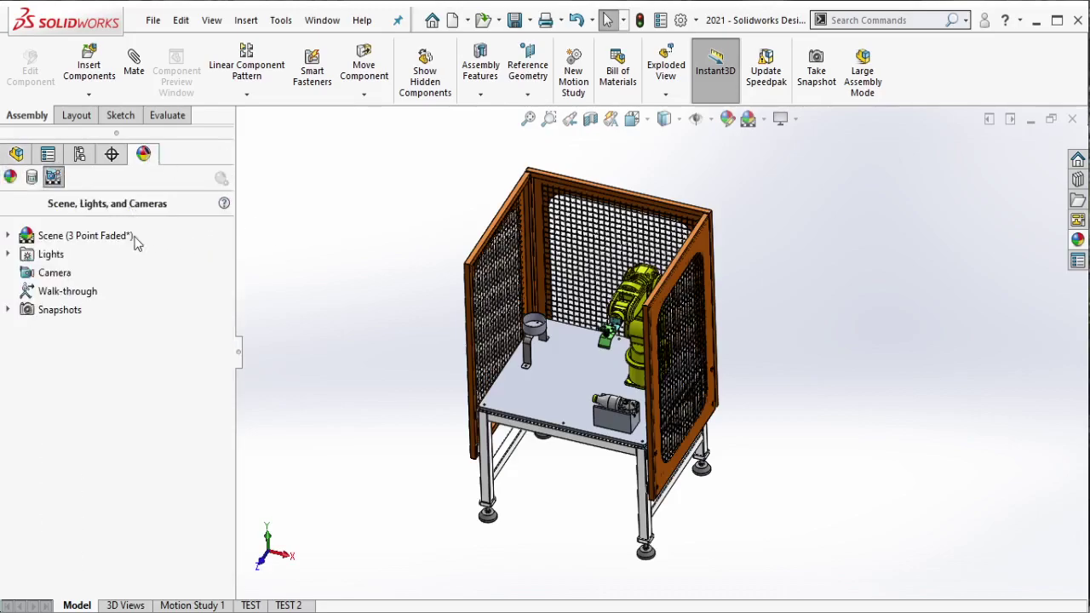
click(9, 254)
right_click(74, 284)
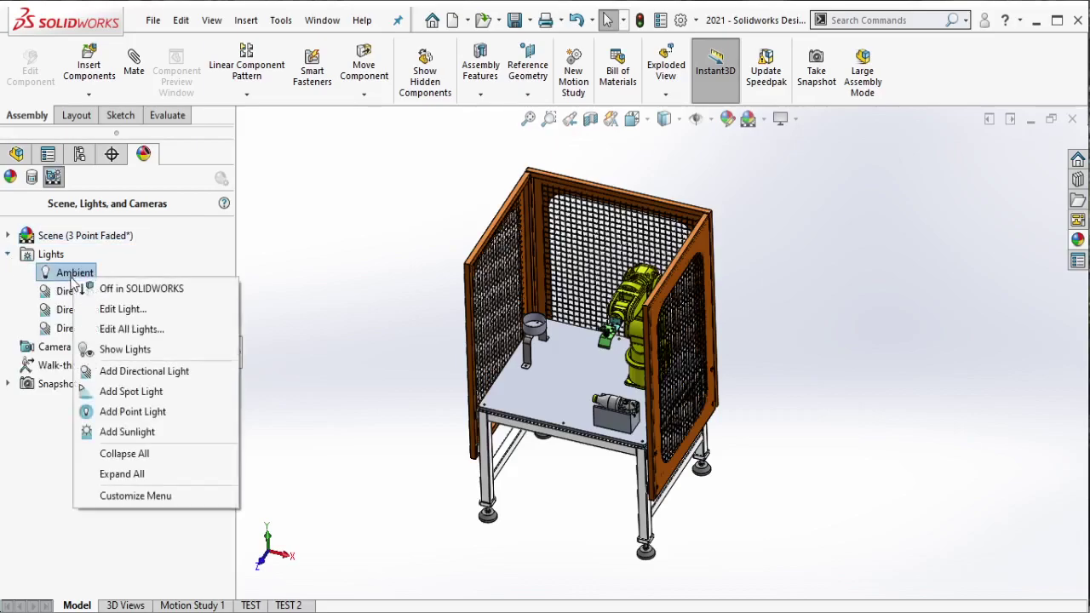
click(128, 392)
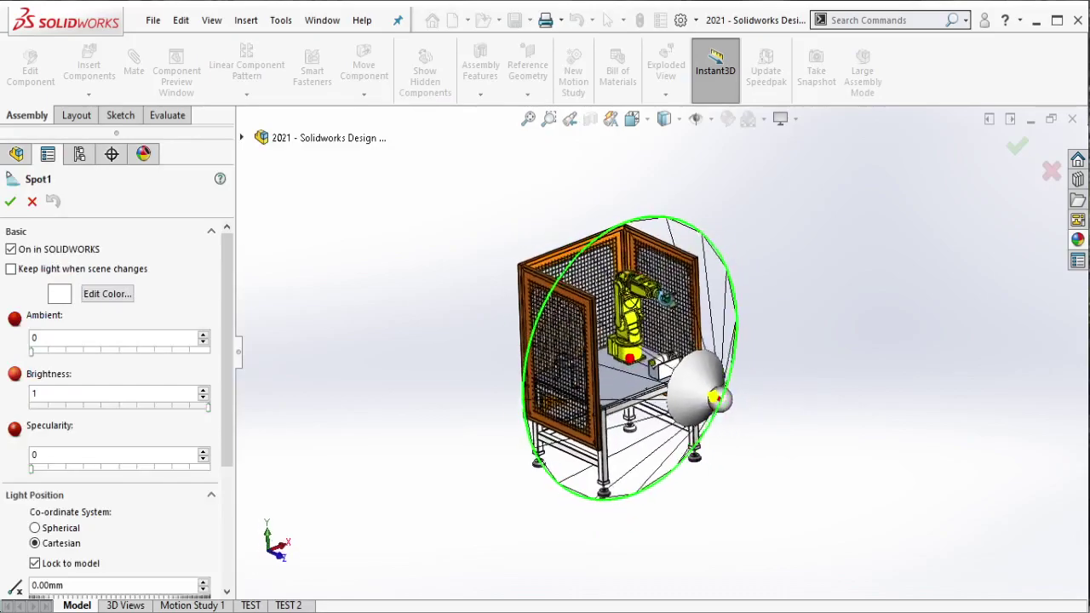
Move Spot1 above and right of the cage and set its brightness to 0.7.
mouse_move(758, 348)
mouse_down()
mouse_move(868, 158)
mouse_move(787, 240)
mouse_up()
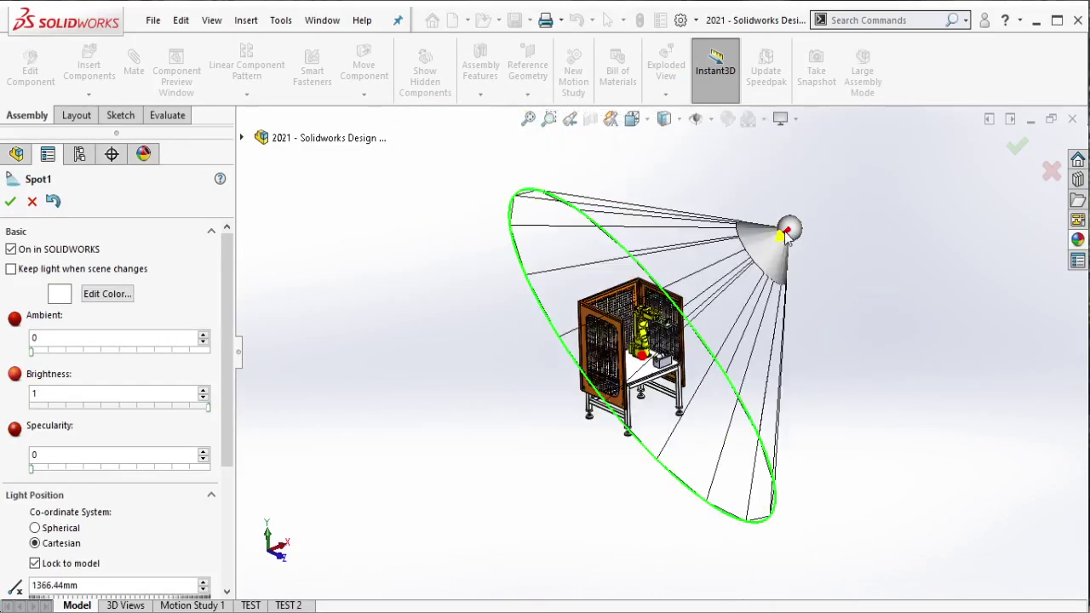
middle_drag(788, 240, 766, 273)
scroll(762, 280, down, 3)
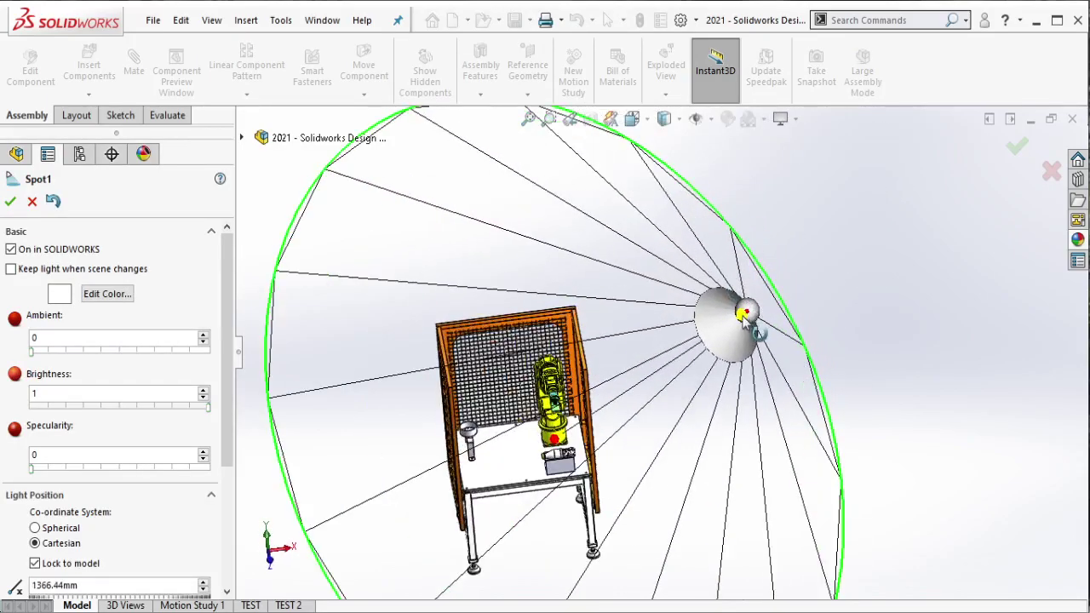
drag(742, 316, 796, 234)
text(0.)
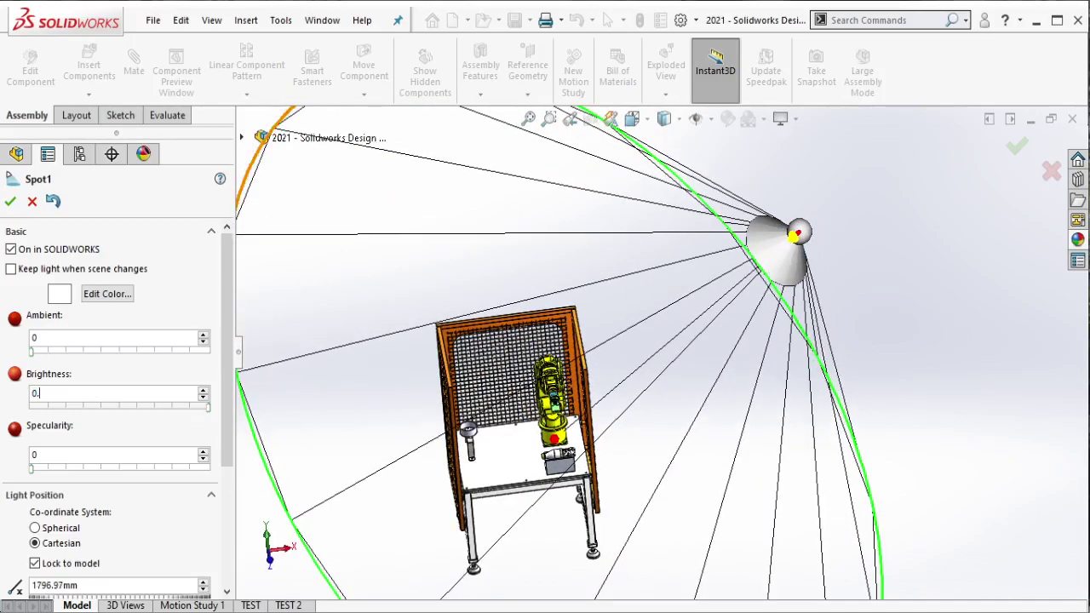
text(7)
key(Return)
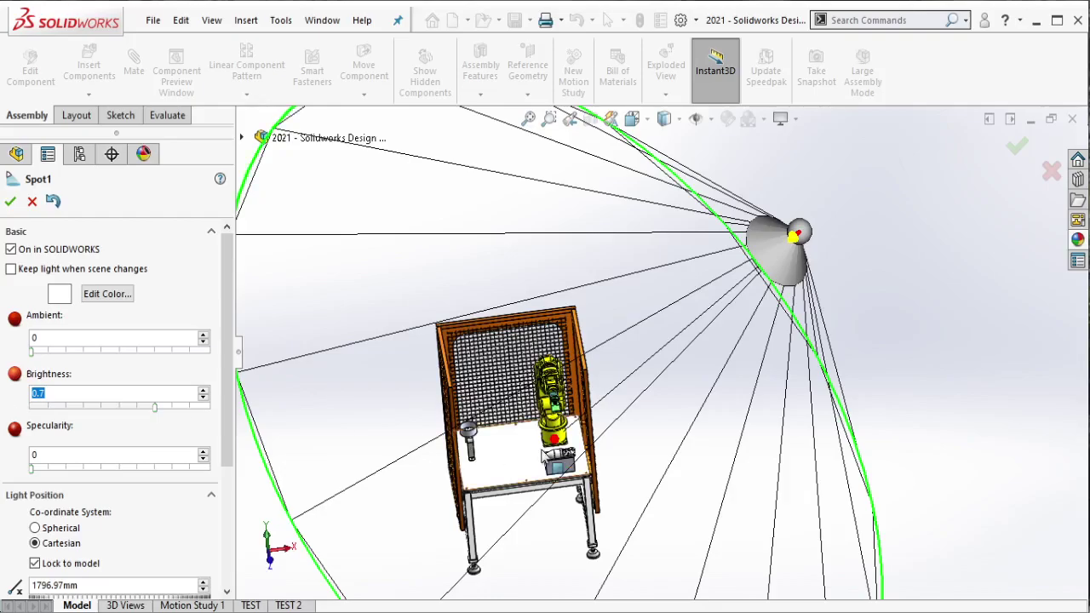
Reposition Spot1 farther out to the right of the cage.
scroll(544, 455, down, 3)
middle_drag(543, 455, 560, 450)
scroll(559, 449, up, 4)
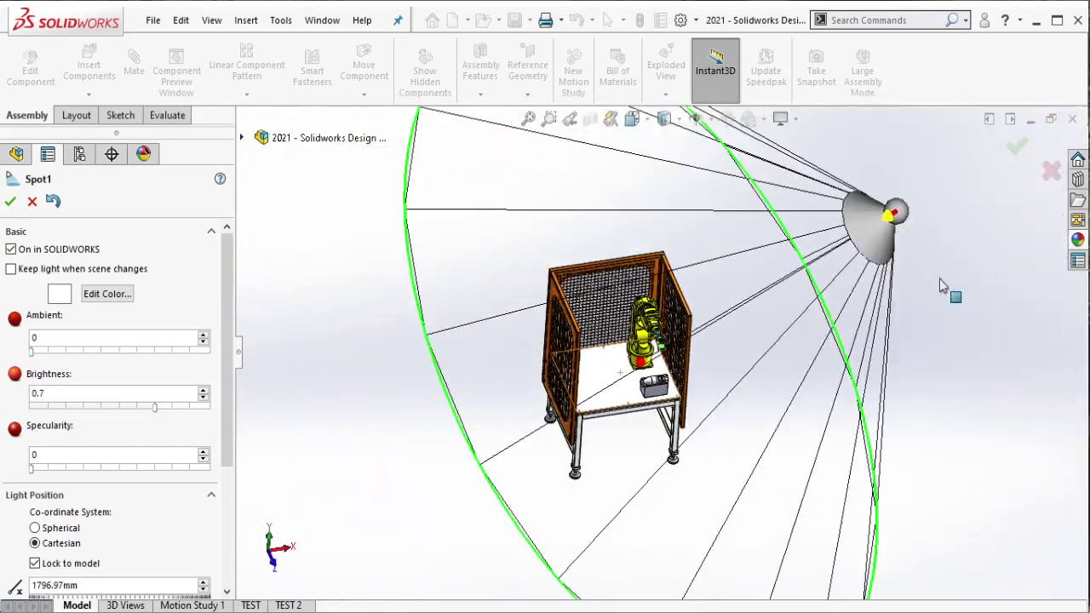
drag(890, 221, 945, 349)
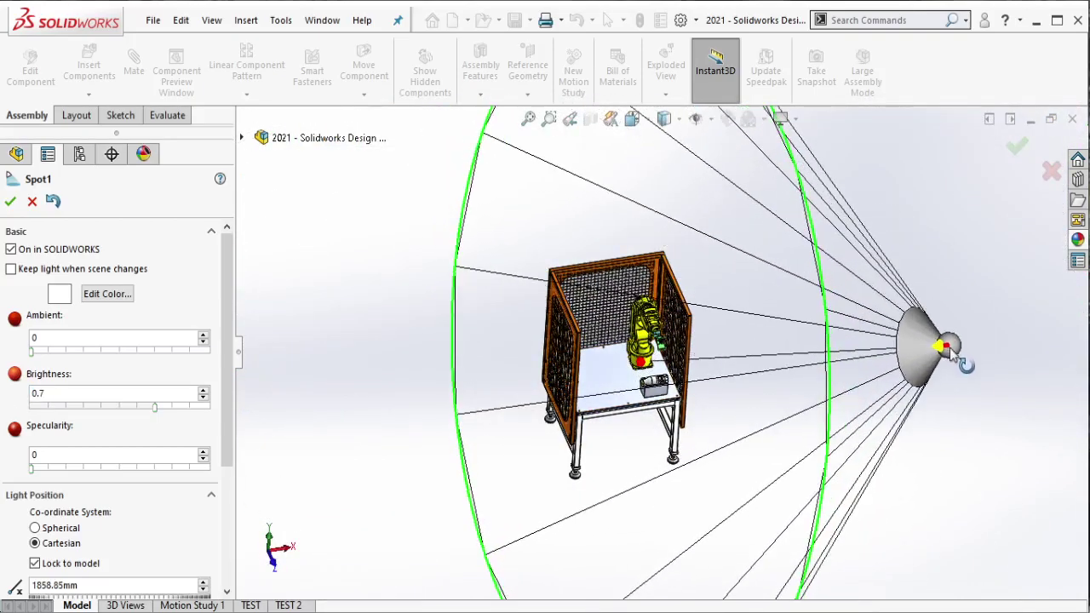
scroll(718, 366, down, 5)
middle_drag(718, 366, 582, 360)
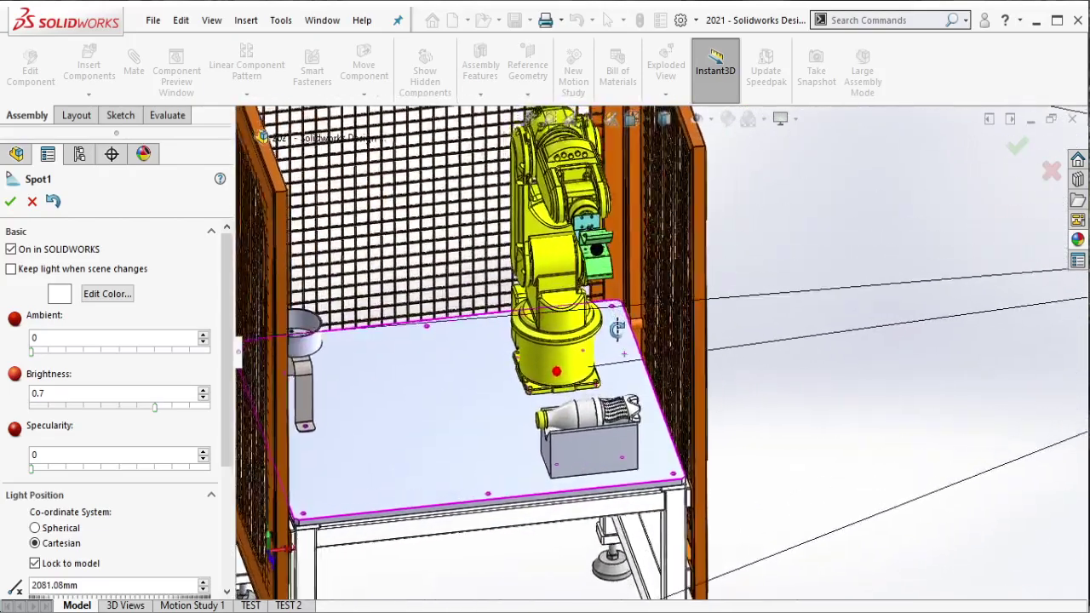
scroll(581, 361, up, 2)
scroll(582, 361, up, 1)
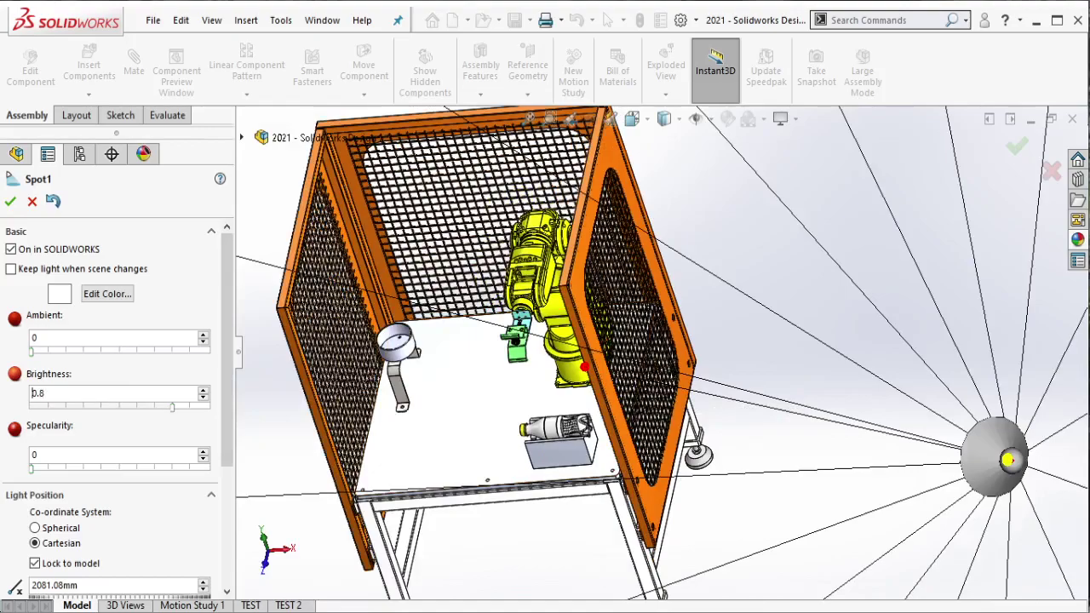
Set Spot1's brightness back to 0.7.
drag(32, 393, 99, 400)
mouse_move(442, 354)
middle_down()
mouse_move(462, 348)
mouse_move(428, 359)
mouse_move(211, 364)
middle_up()
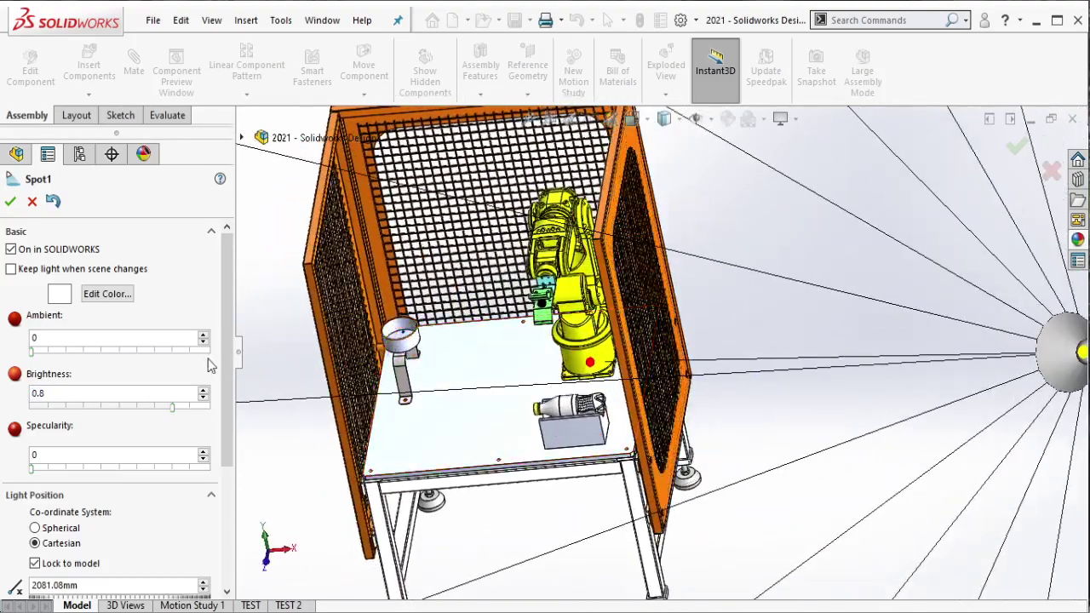
click(139, 392)
text(7)
key(Return)
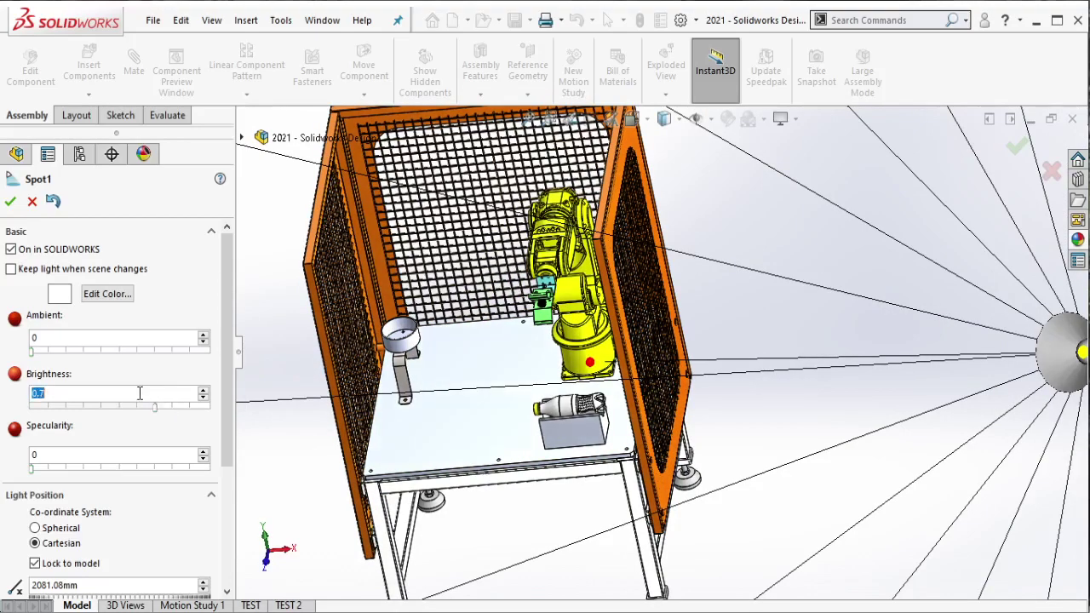
Accept Spot1's settings and add a second spot light, Spot2.
click(10, 201)
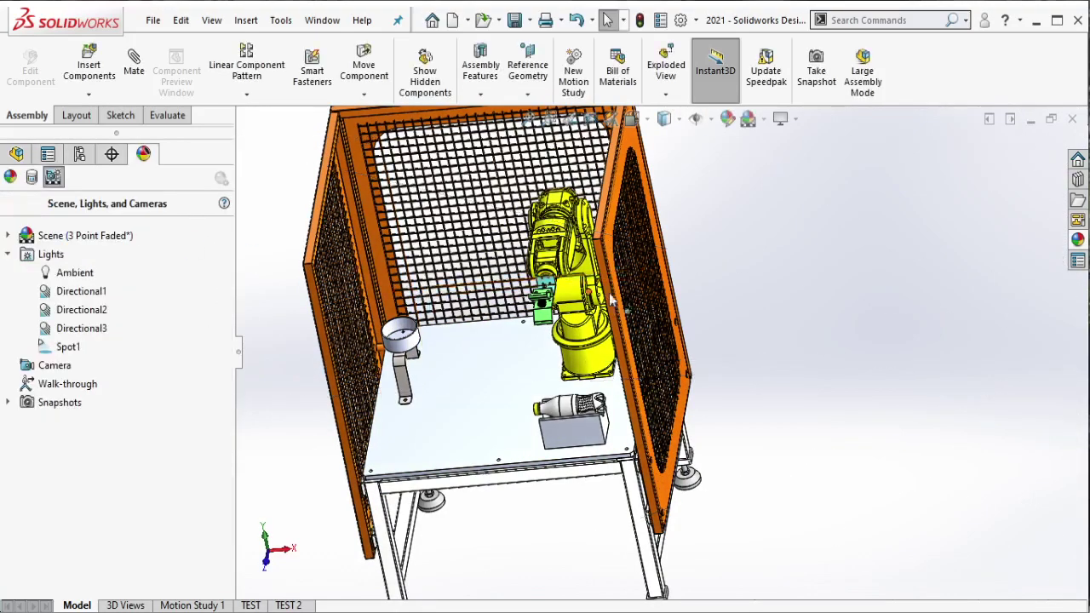
middle_drag(389, 309, 434, 373)
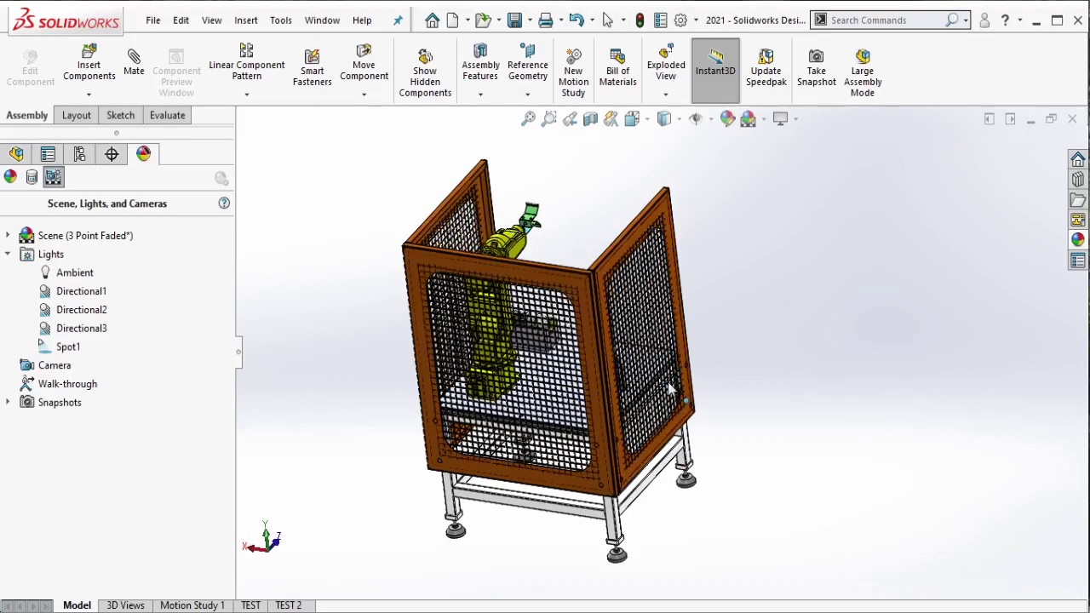
right_click(92, 298)
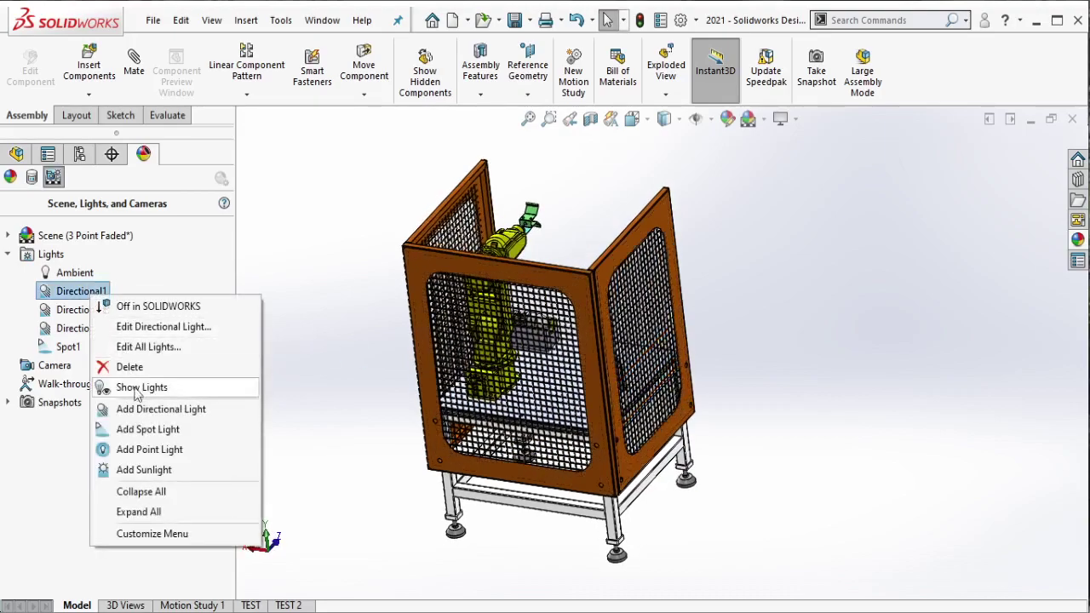
click(136, 429)
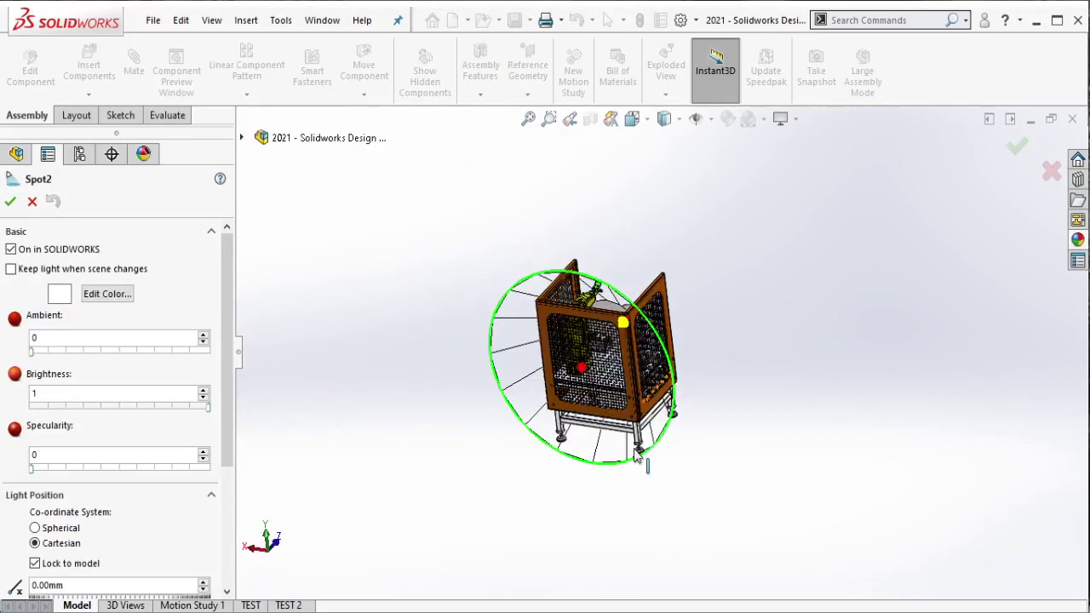
Position Spot2 low and to the right, aimed at the cage.
drag(643, 364, 775, 570)
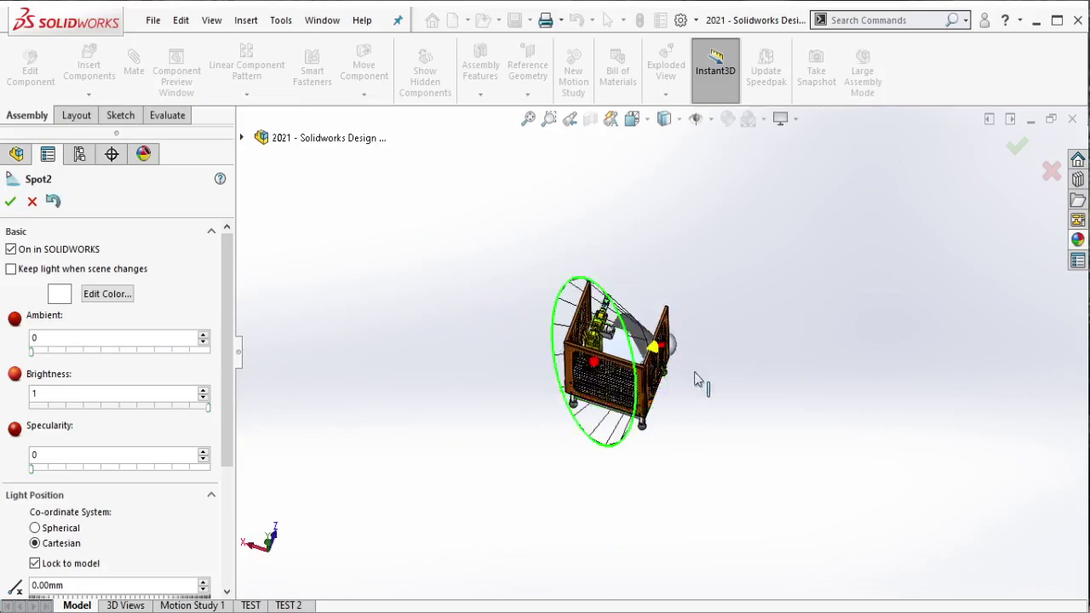
middle_drag(774, 570, 719, 268)
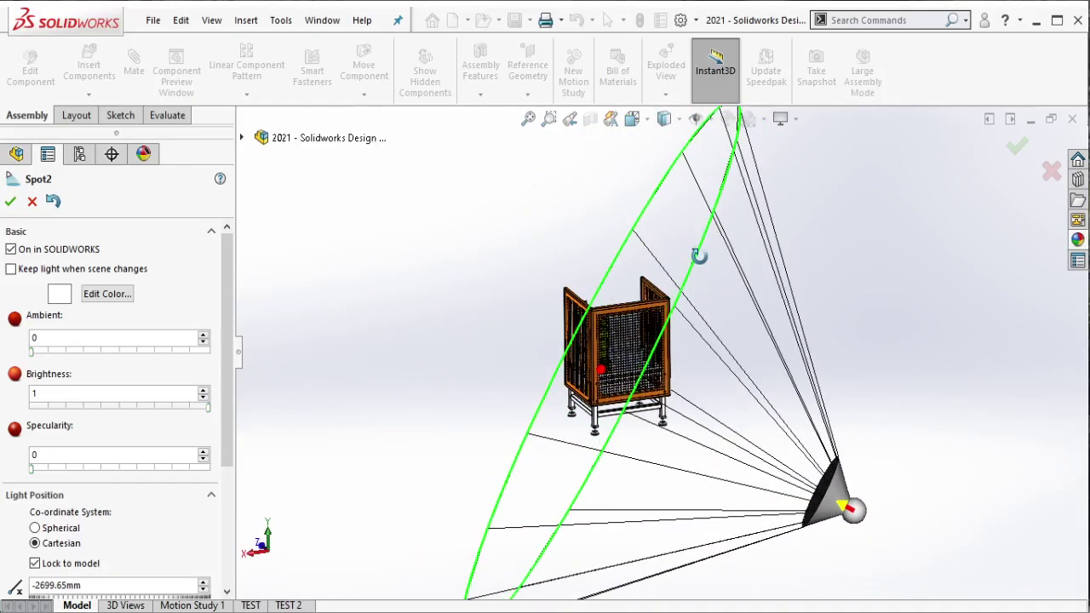
drag(851, 509, 821, 553)
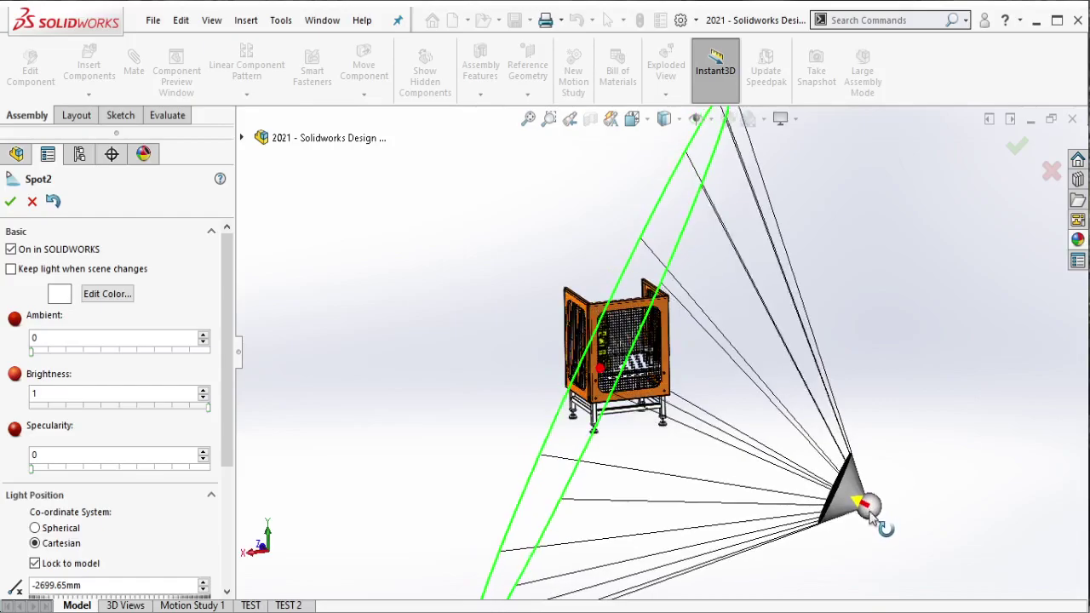
mouse_move(822, 553)
middle_down()
mouse_move(792, 367)
mouse_move(805, 438)
middle_up()
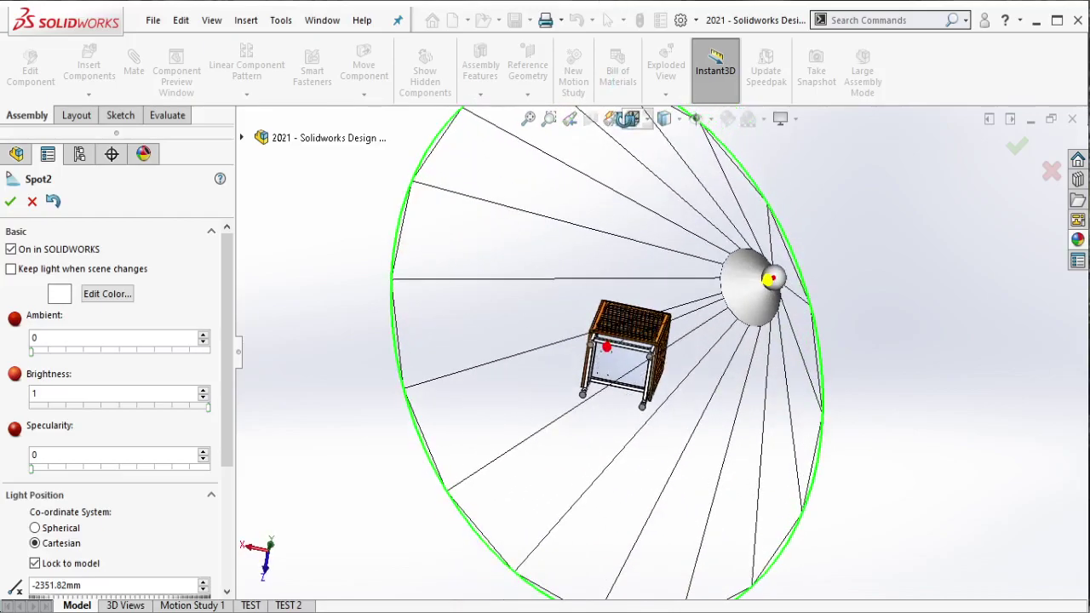
scroll(673, 393, down, 3)
mouse_move(804, 439)
middle_down()
mouse_move(673, 393)
mouse_move(511, 400)
middle_up()
scroll(673, 393, down, 3)
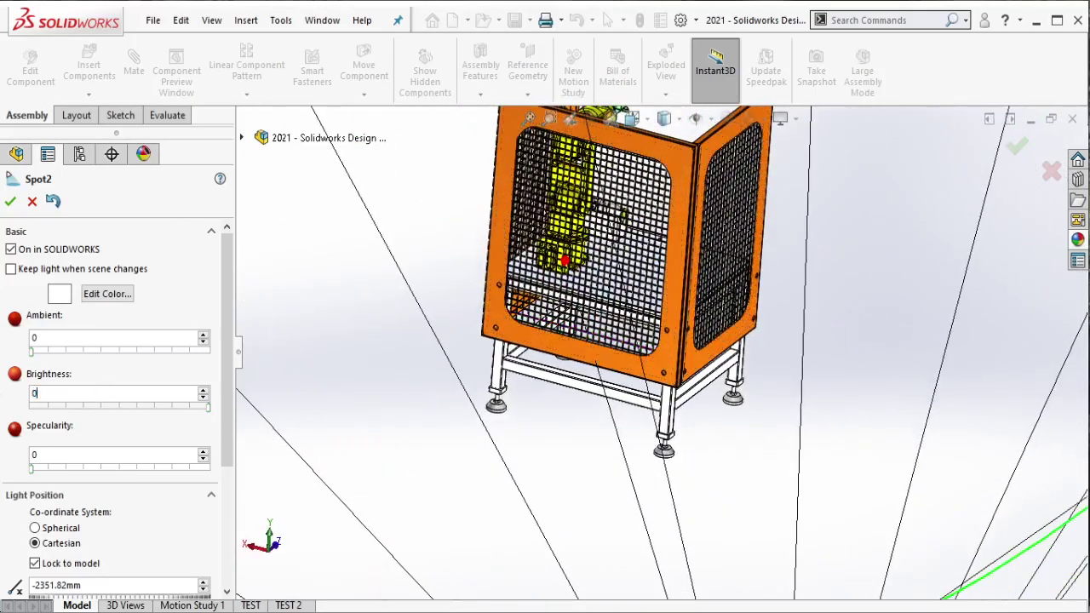
Set Spot2's brightness to 0.7 and accept its settings.
text(7)
key(Return)
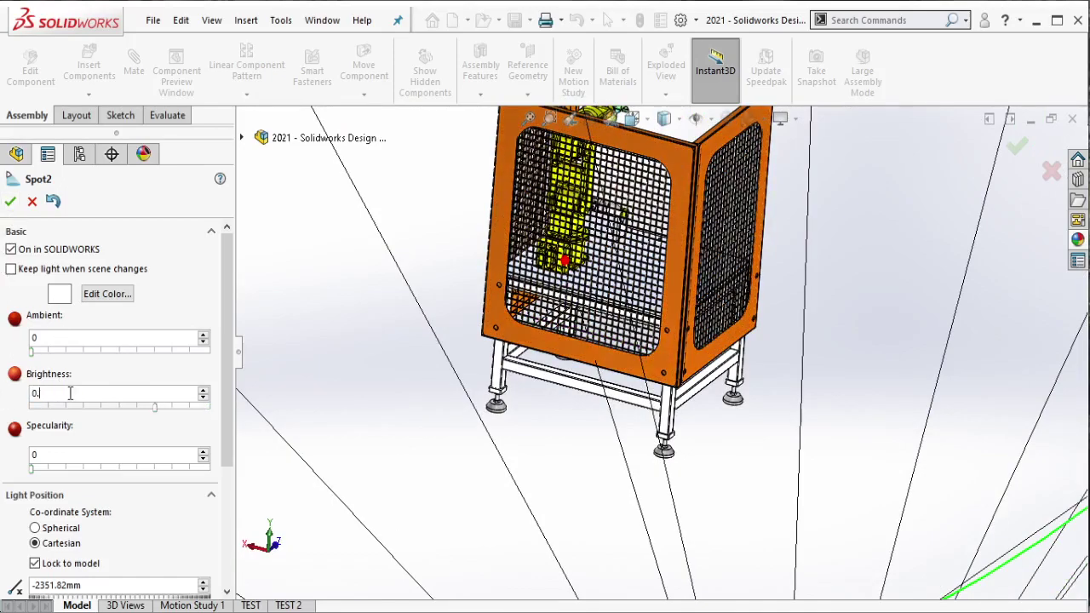
click(10, 201)
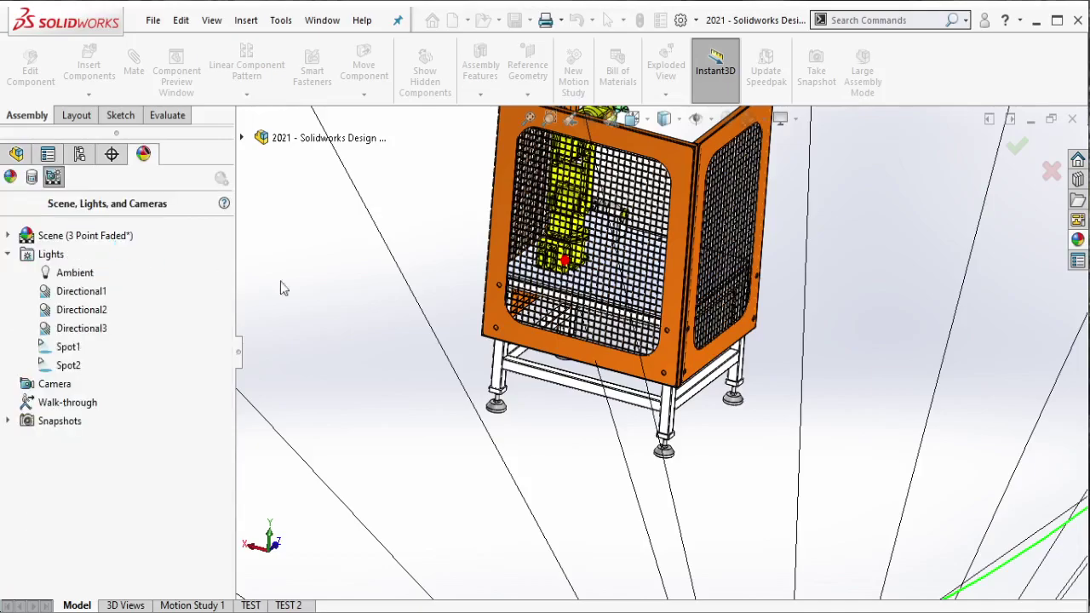
Change the bowl's colour to magenta.
mouse_move(281, 281)
middle_down()
mouse_move(448, 182)
mouse_move(372, 228)
mouse_move(503, 349)
middle_up()
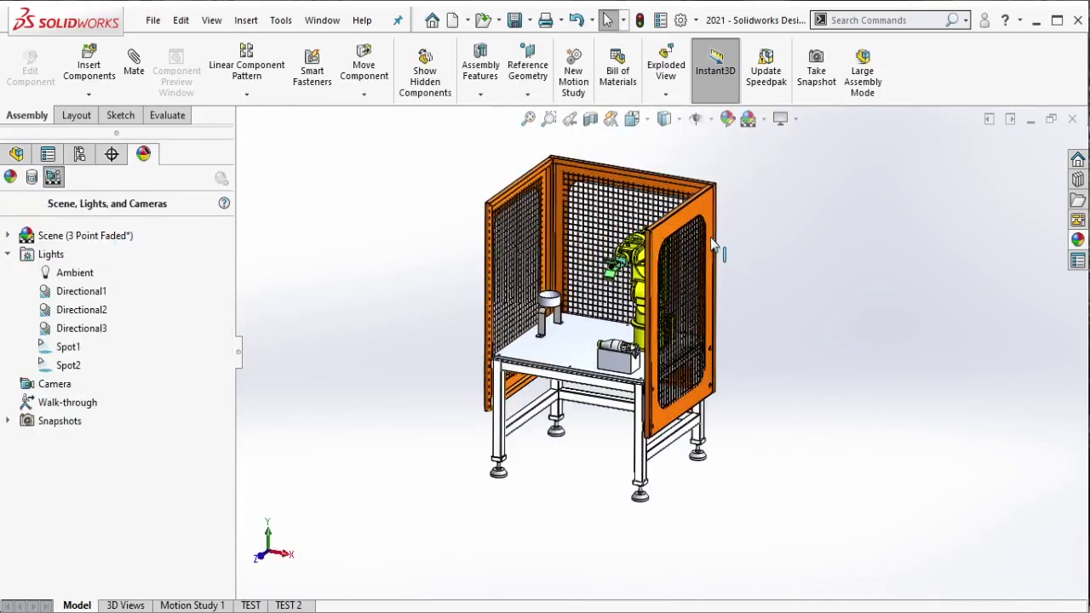
scroll(502, 349, down, 5)
click(503, 349)
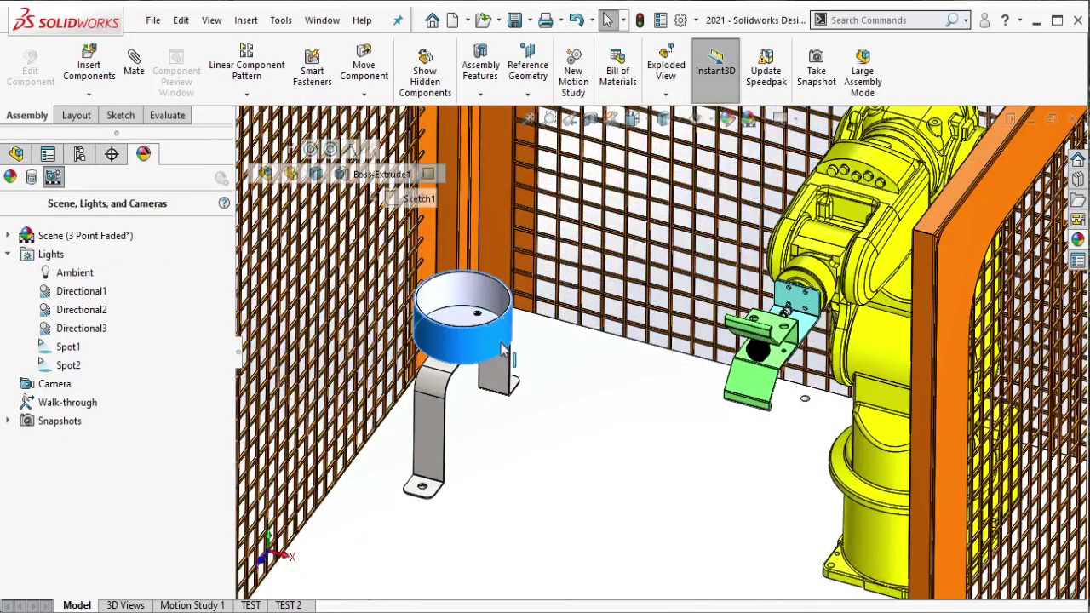
click(610, 268)
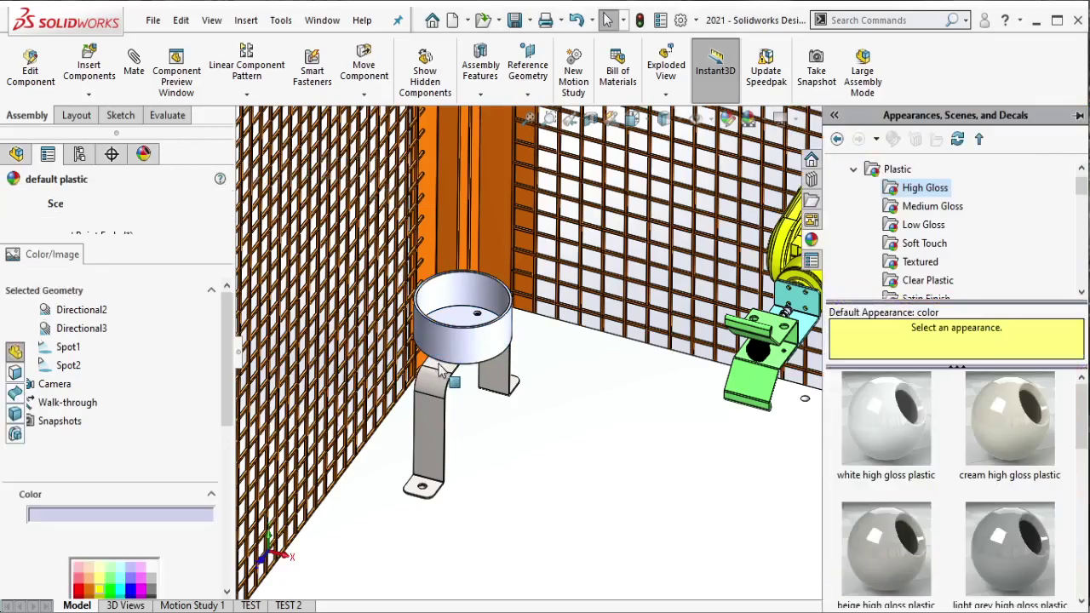
scroll(165, 482, down, 3)
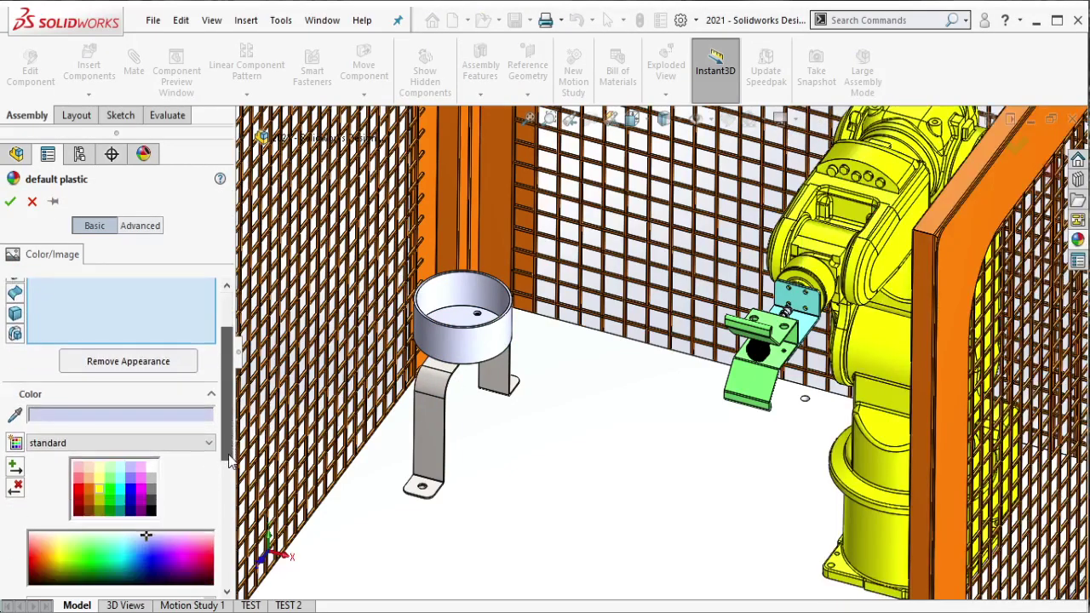
click(141, 474)
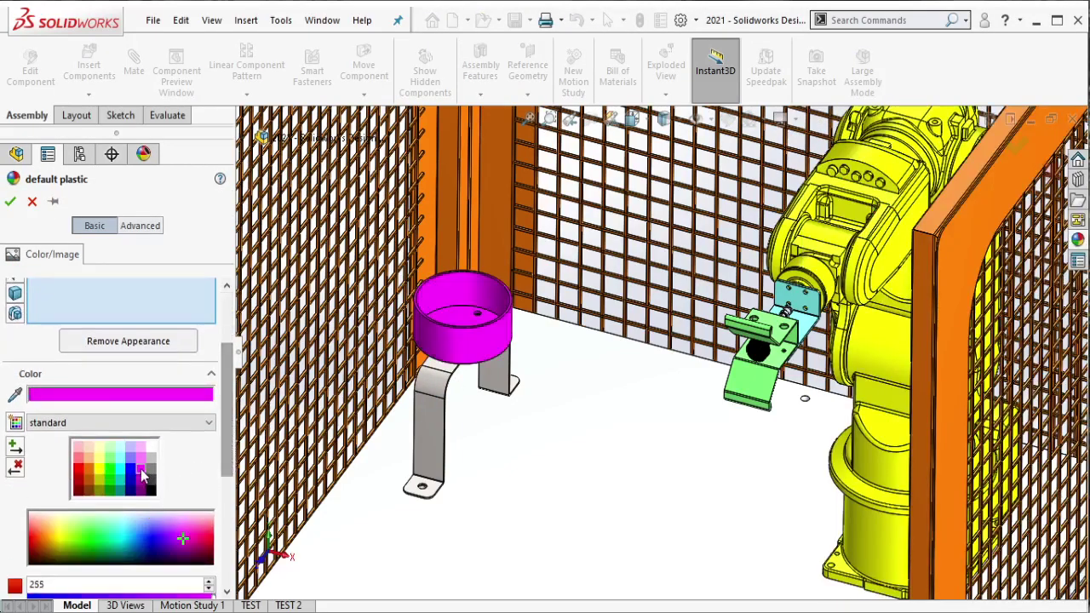
key(Return)
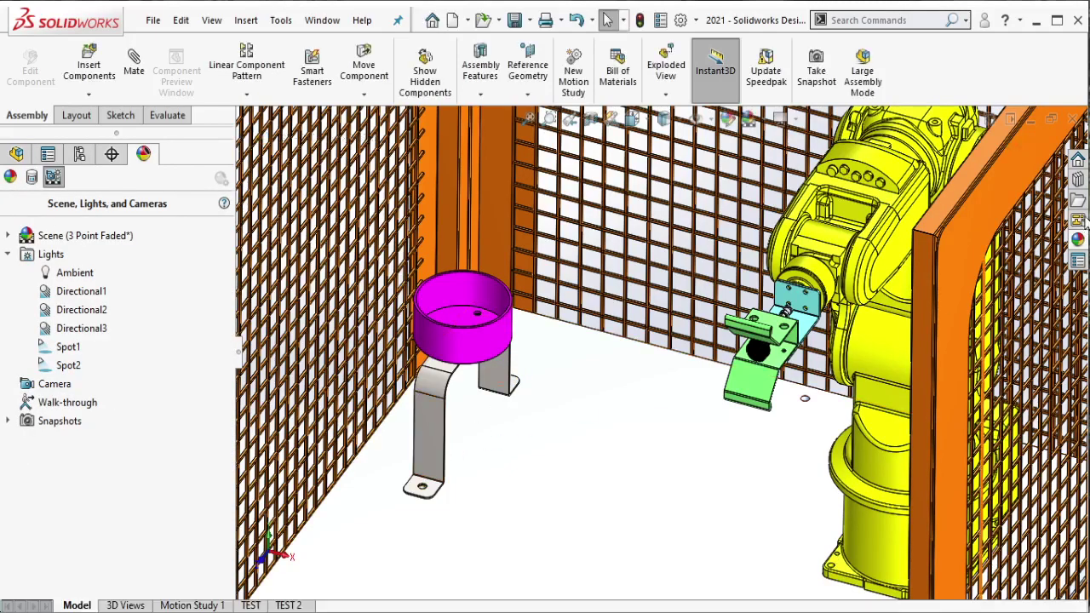
Apply the Metal > Chrome chromium plate finish to the whole bent bracket.
click(1078, 240)
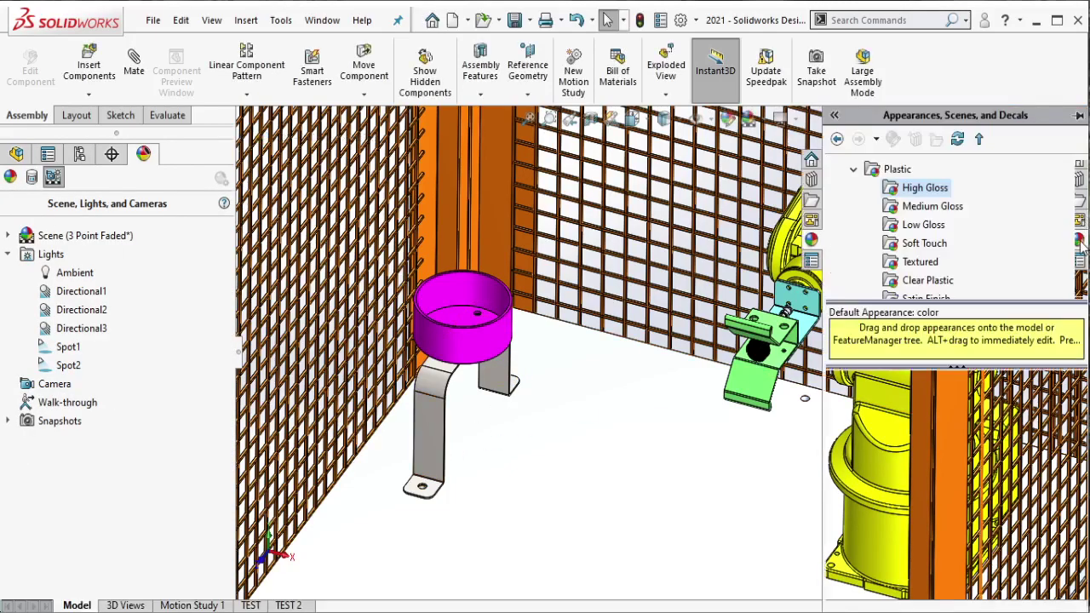
click(851, 169)
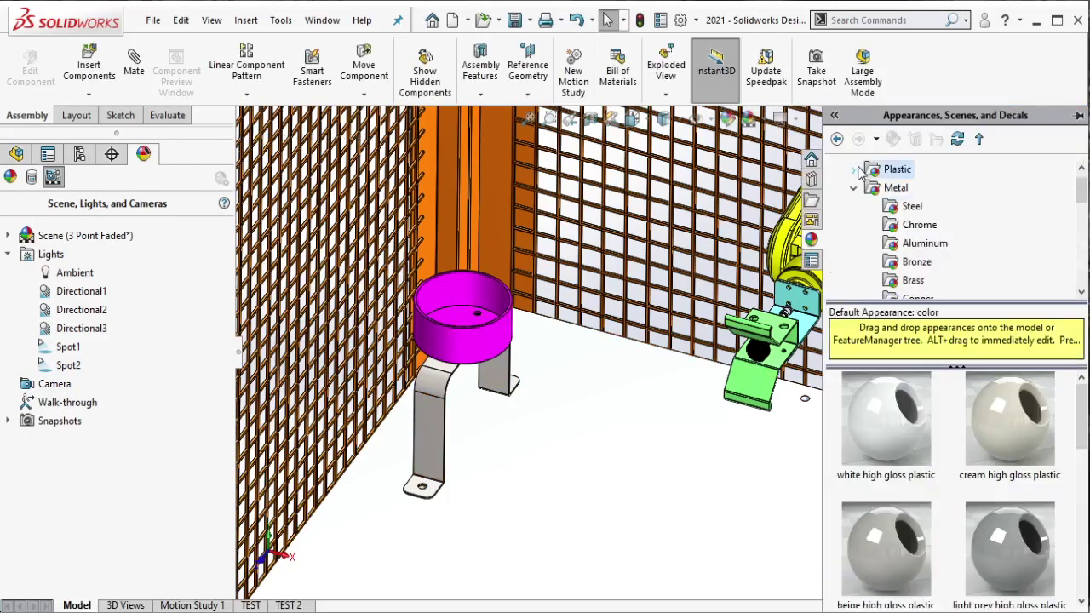
click(918, 225)
scroll(455, 409, up, 2)
drag(877, 431, 455, 446)
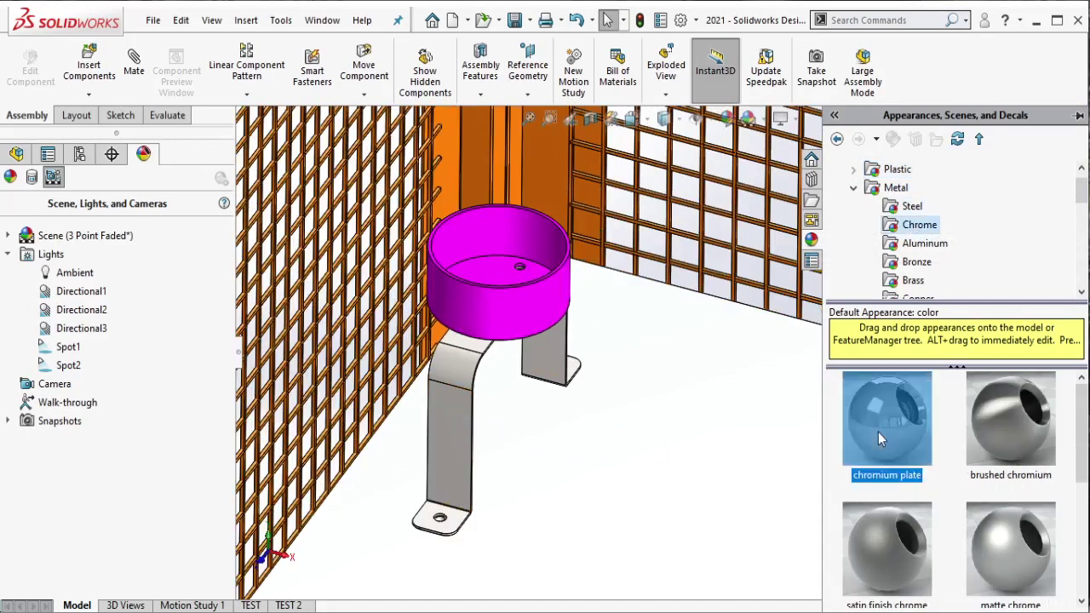
scroll(455, 439, down, 2)
drag(871, 419, 498, 423)
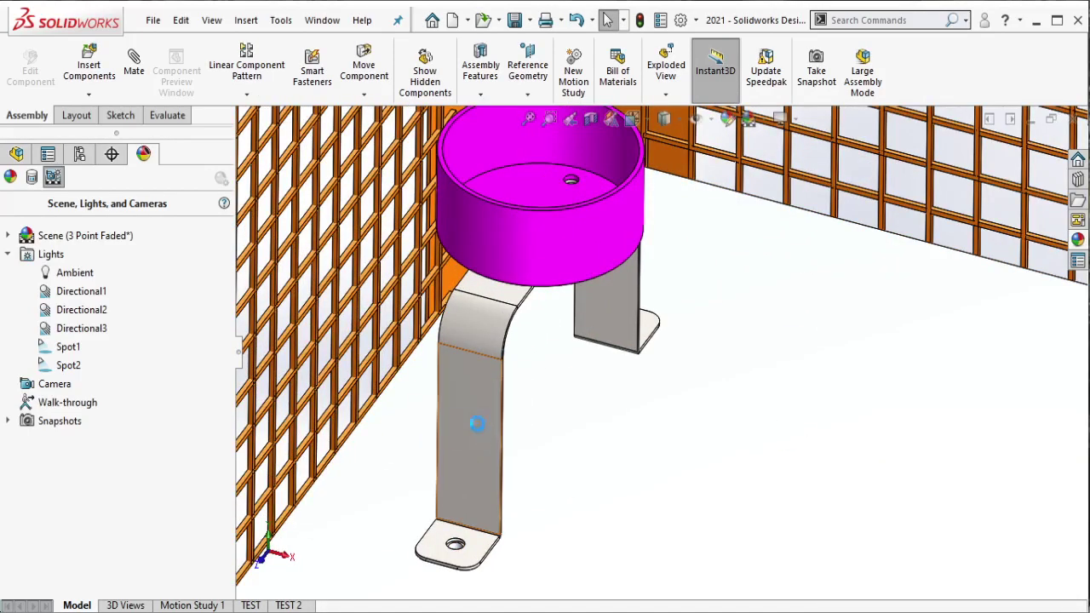
click(498, 423)
Check the cell from front and isometric views, orbiting around it.
scroll(634, 459, up, 5)
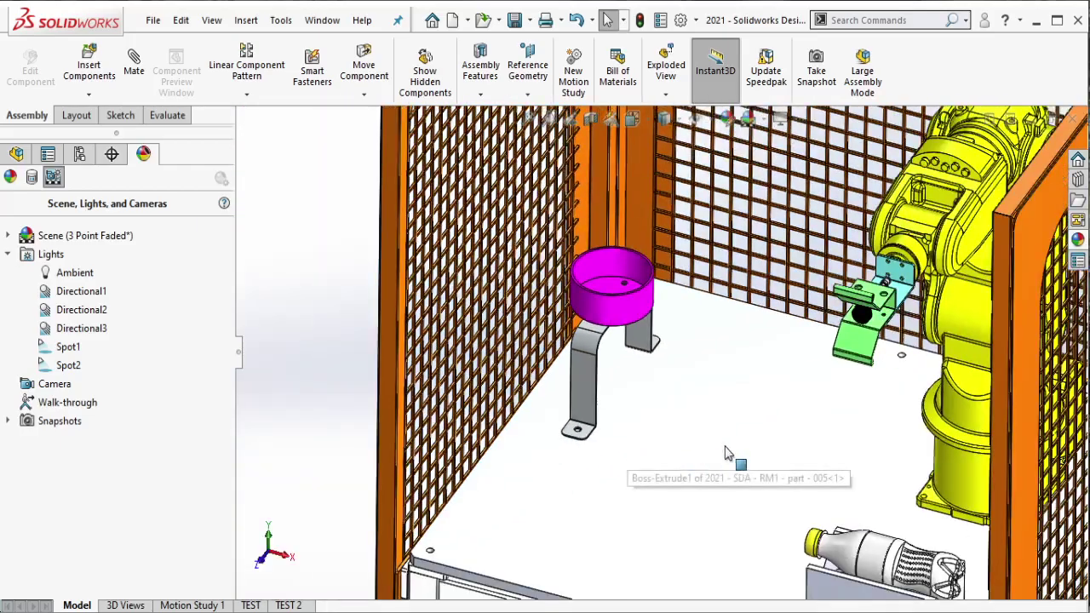
scroll(635, 468, up, 4)
key(ctrl+1)
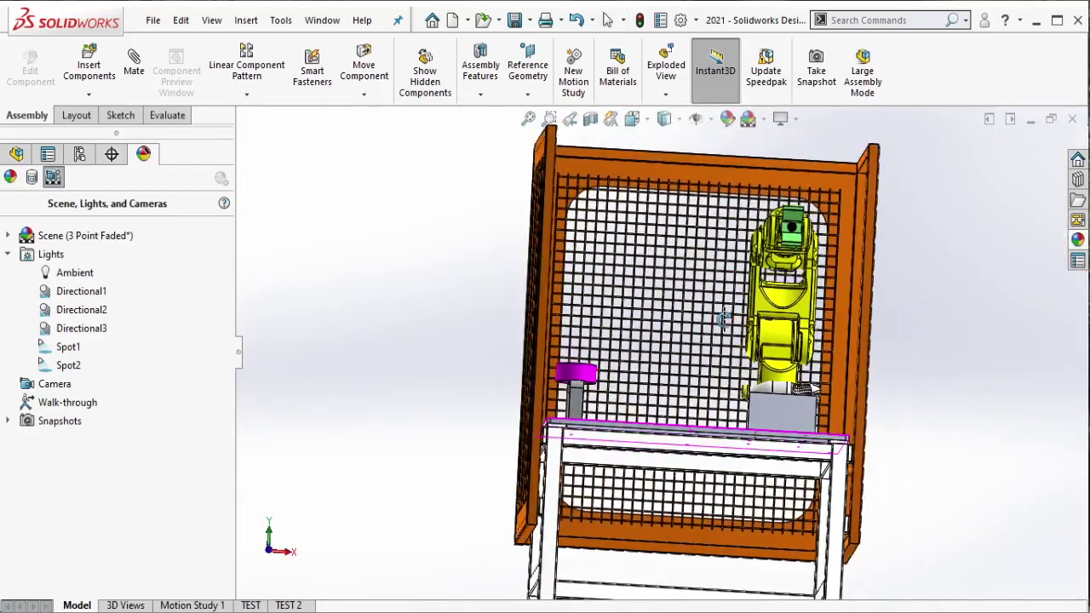
key(ctrl+7)
click(17, 153)
mouse_move(308, 278)
middle_down()
mouse_move(840, 376)
mouse_move(809, 355)
middle_up()
click(144, 154)
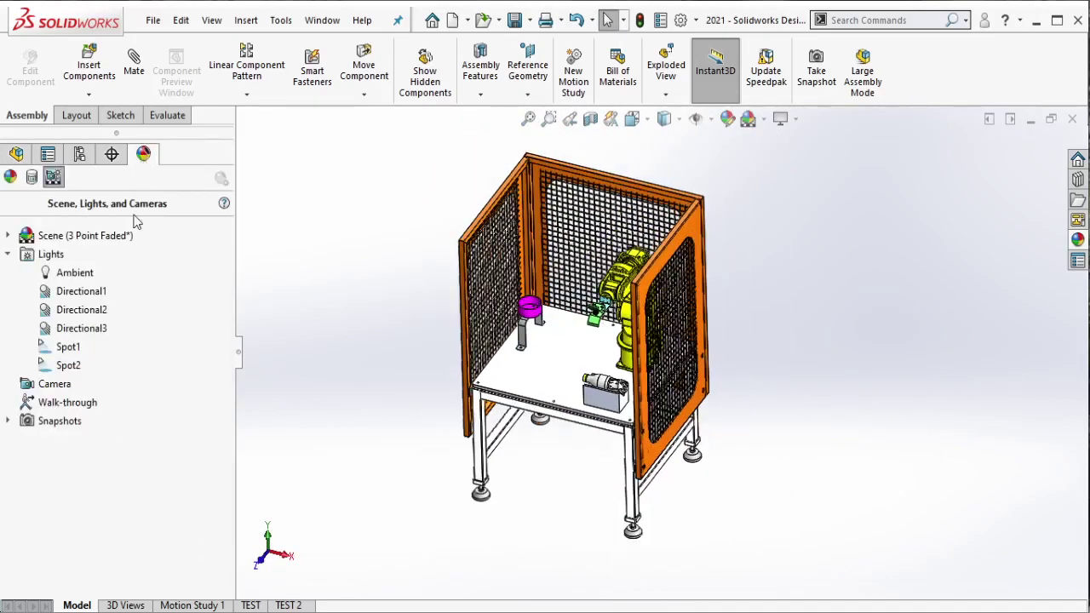
Add Camera1 with a 35mm Wide Angle lens and 16:9 aspect ratio.
right_click(53, 383)
click(102, 389)
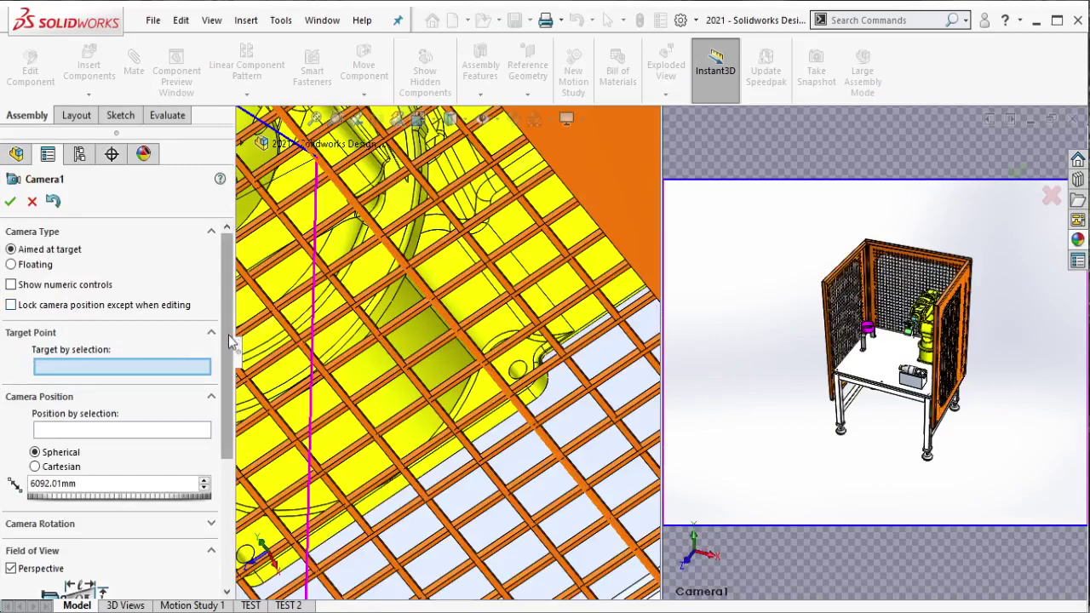
scroll(226, 374, down, 3)
scroll(220, 414, down, 2)
click(157, 461)
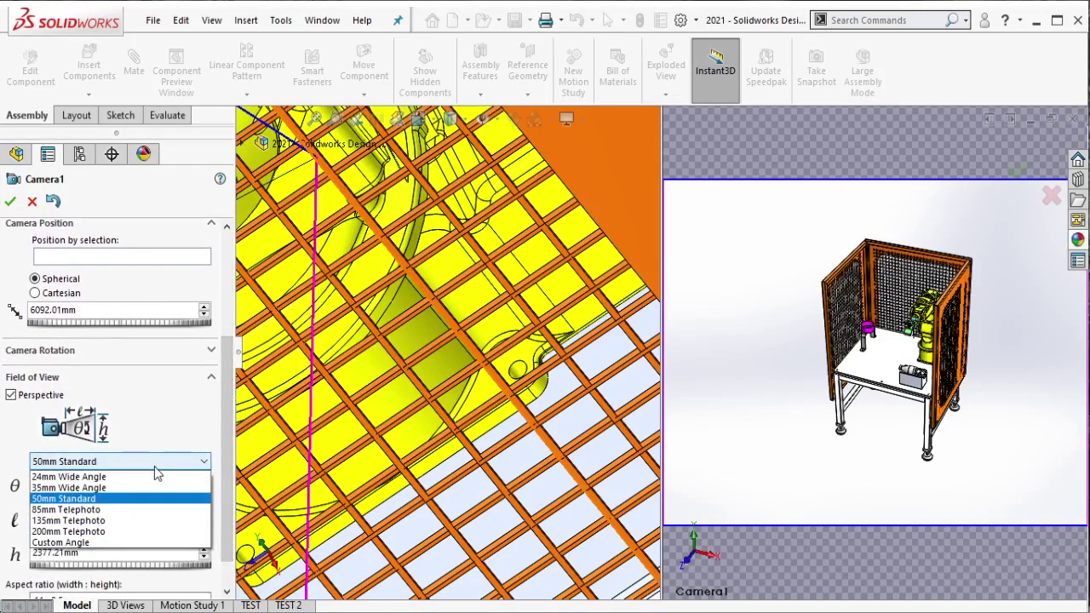
click(140, 485)
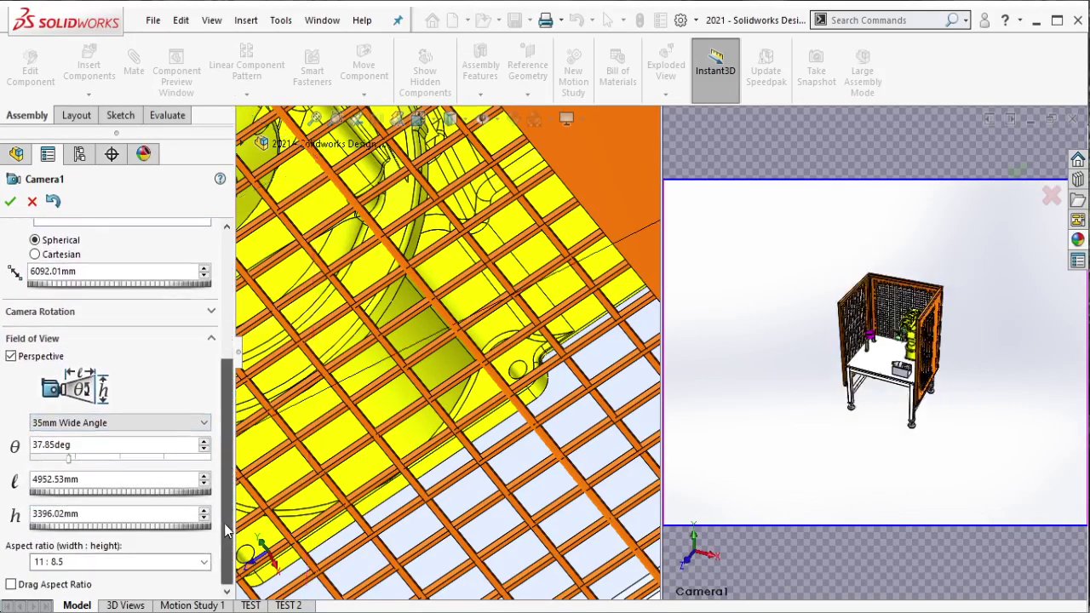
scroll(225, 477, down, 1)
click(204, 560)
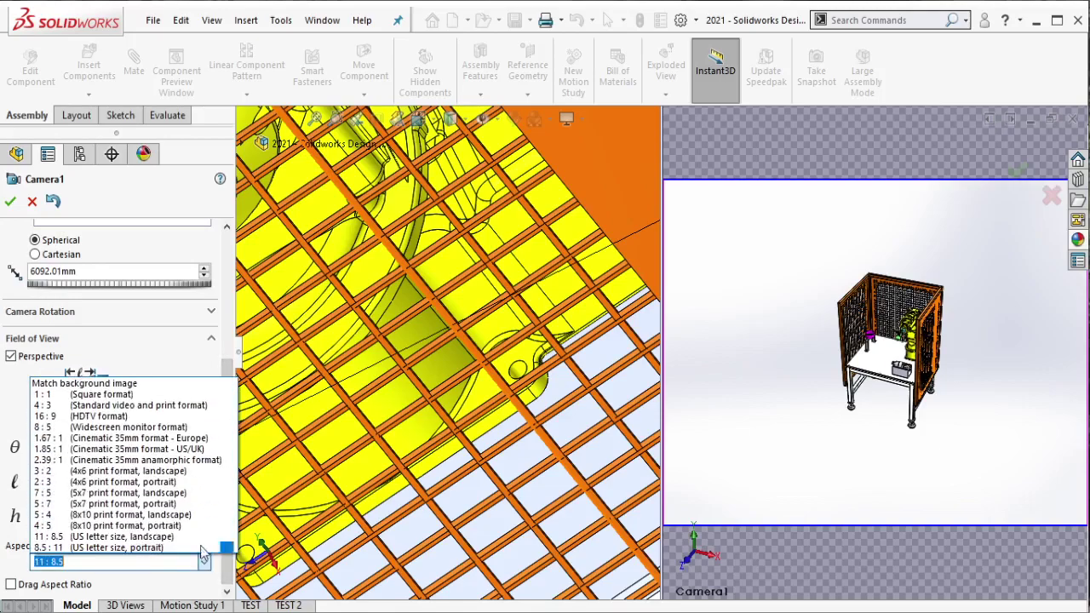
click(191, 416)
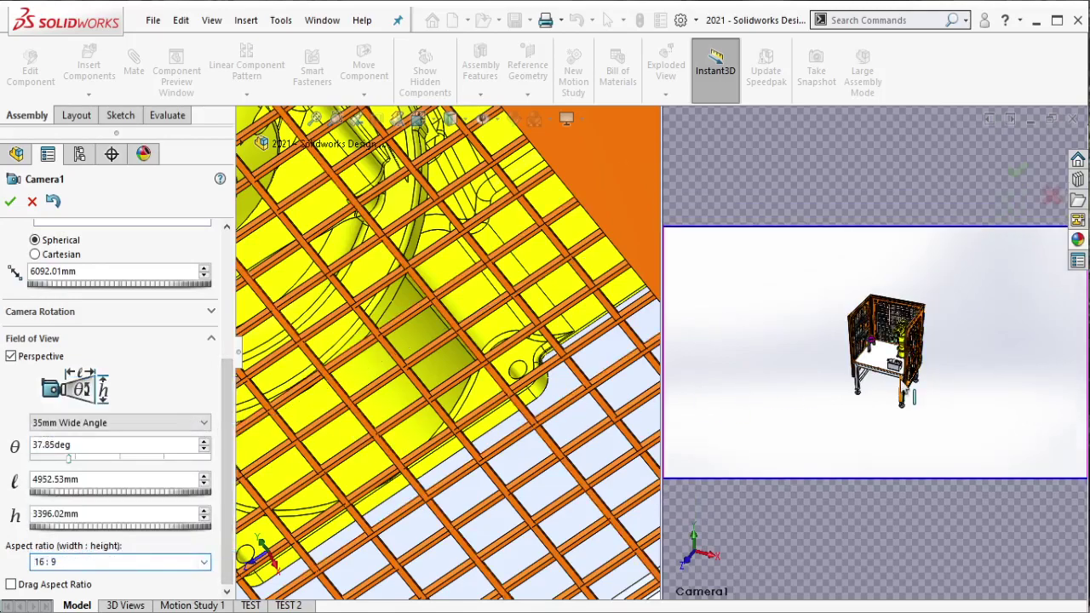
scroll(909, 388, down, 3)
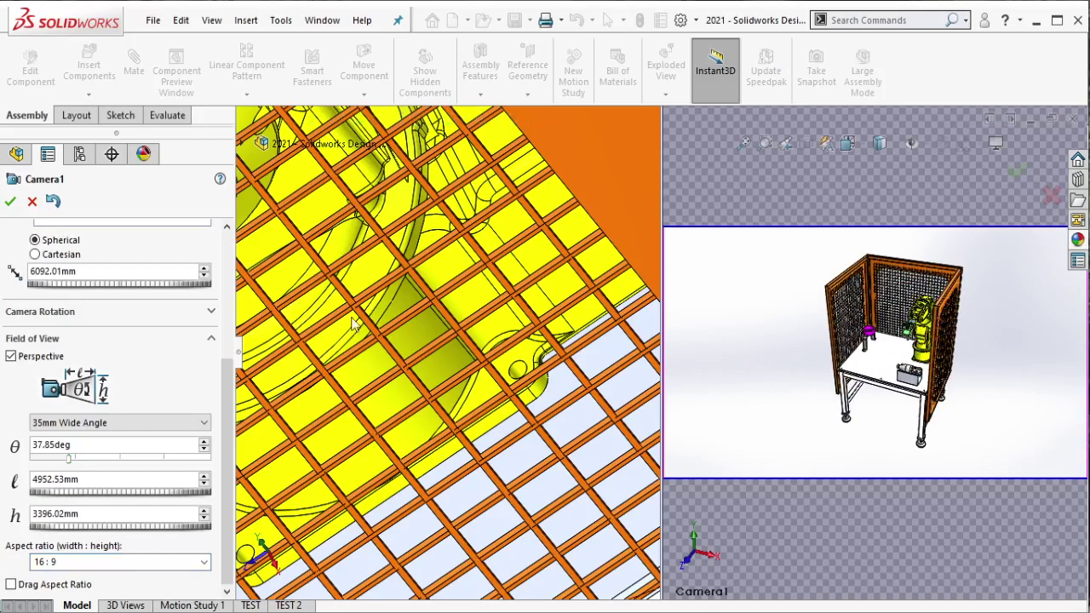
click(10, 201)
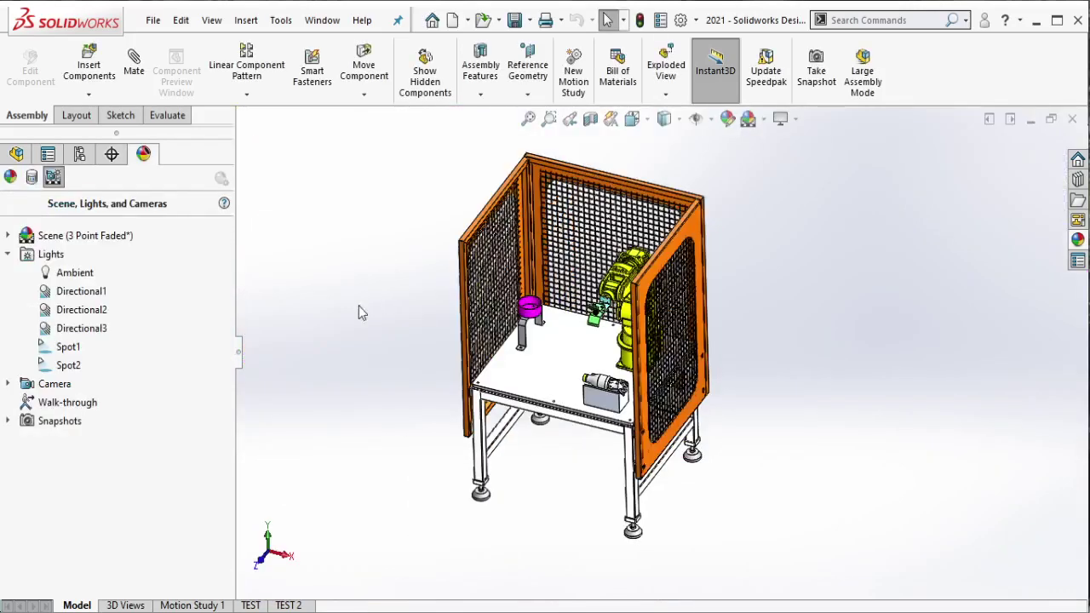
Switch to Camera1's camera view and hide the side panel.
click(7, 384)
right_click(68, 401)
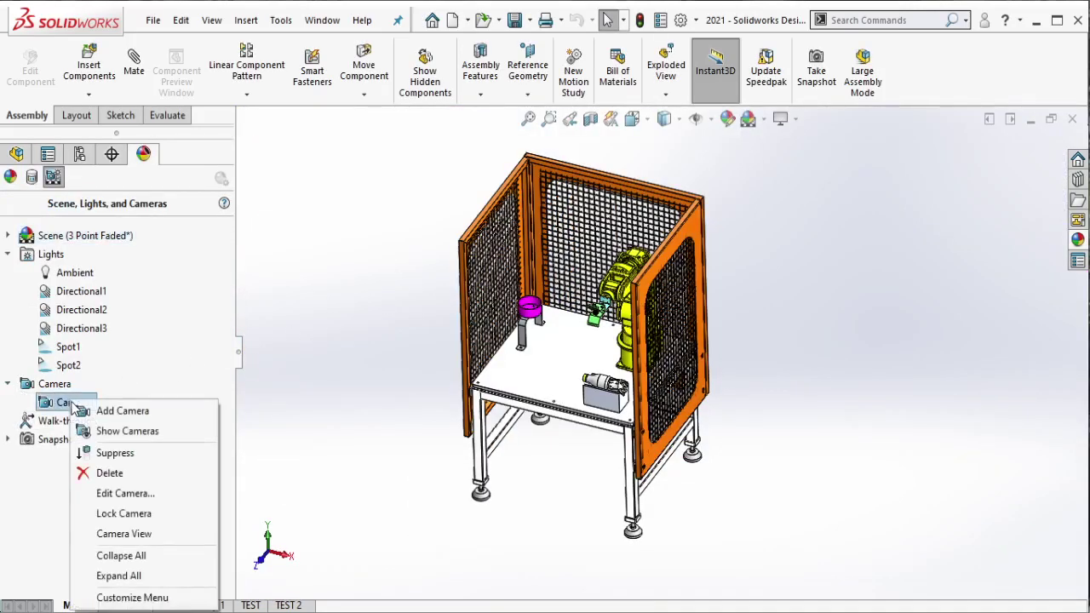
click(124, 533)
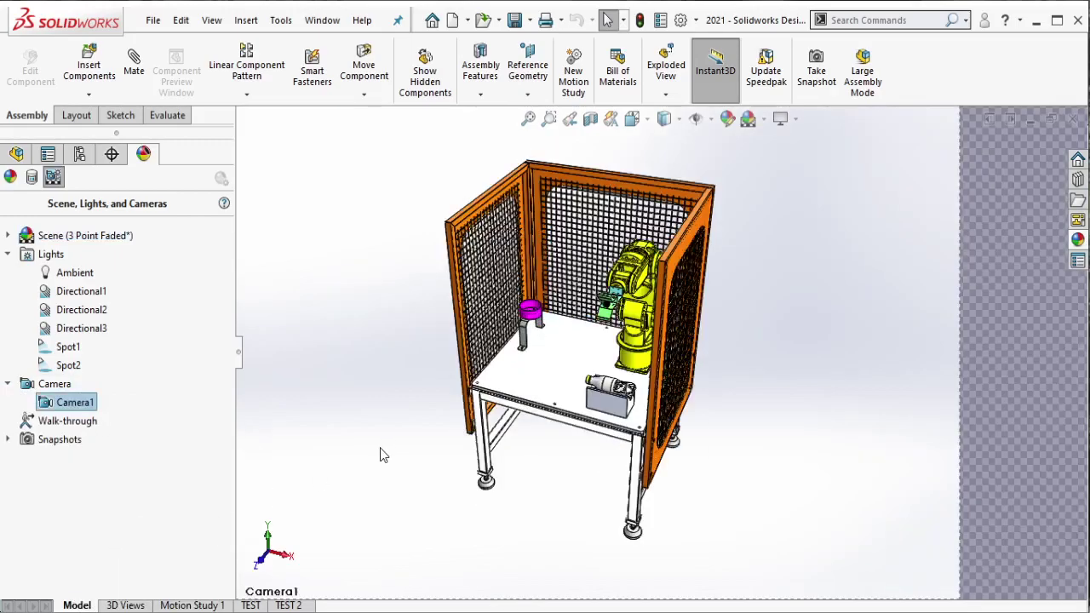
click(17, 158)
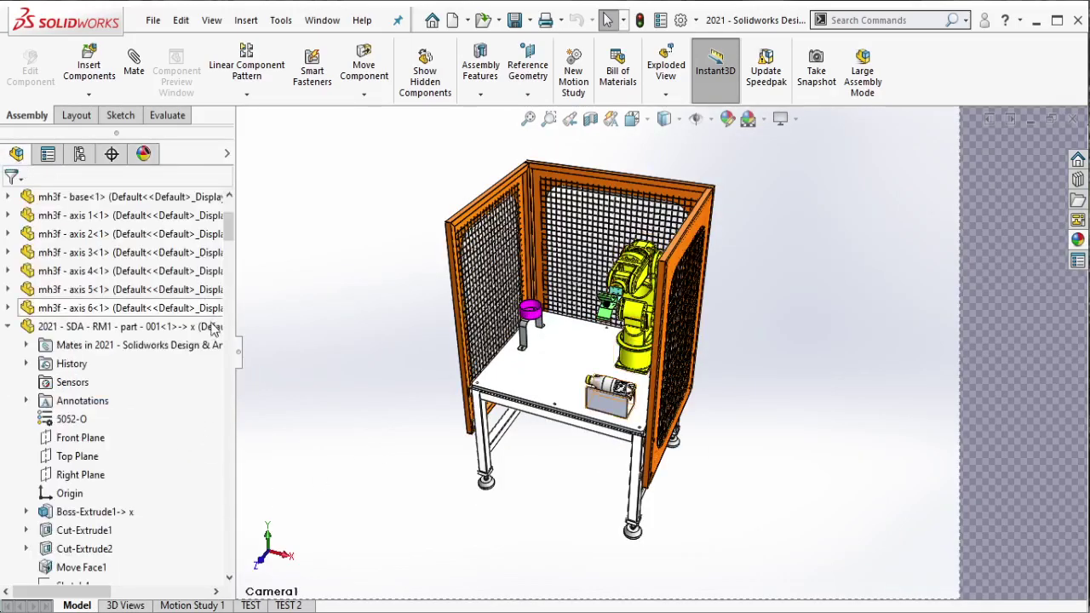
click(239, 355)
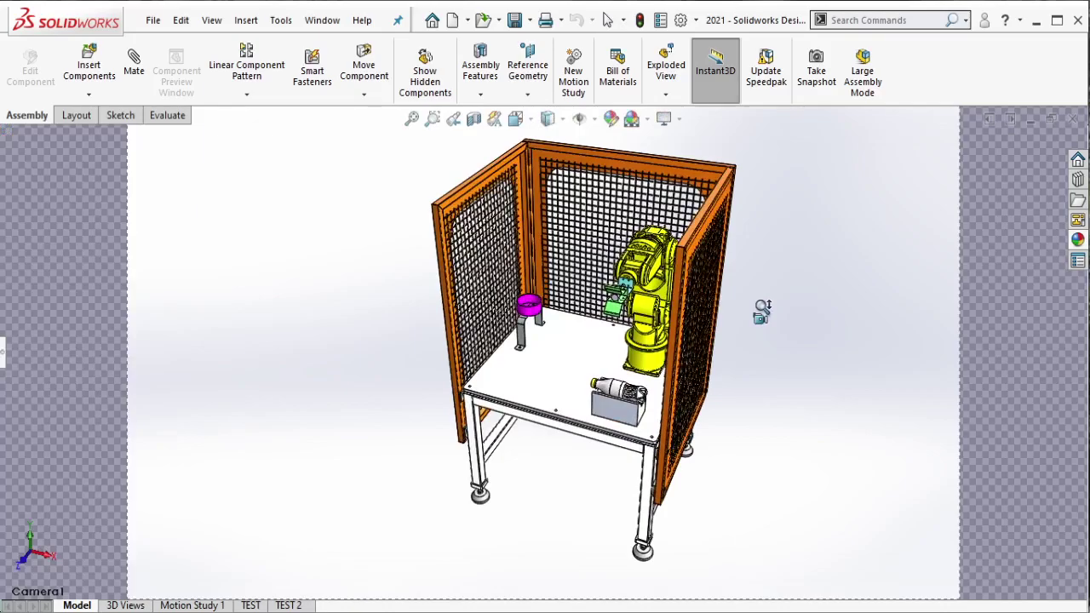
Orbit Camera1 to a slightly raised front-left view framing the whole cell.
mouse_move(761, 316)
middle_down()
mouse_move(788, 320)
mouse_move(511, 562)
mouse_move(503, 584)
mouse_move(341, 462)
mouse_move(267, 560)
middle_up()
key(ctrl+1)
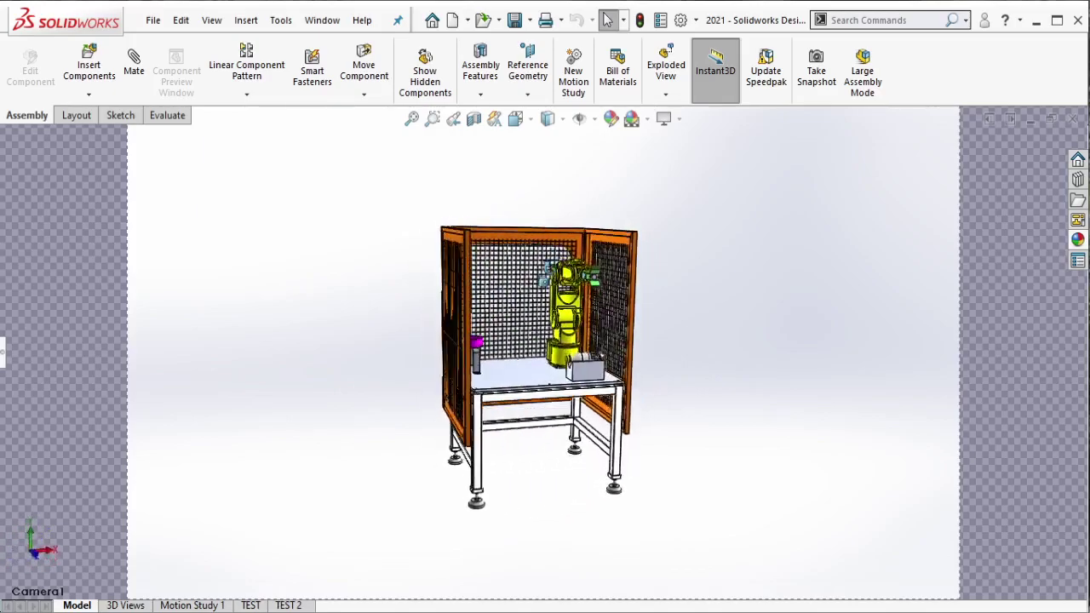
key(Left)
key(Left)
key(Up)
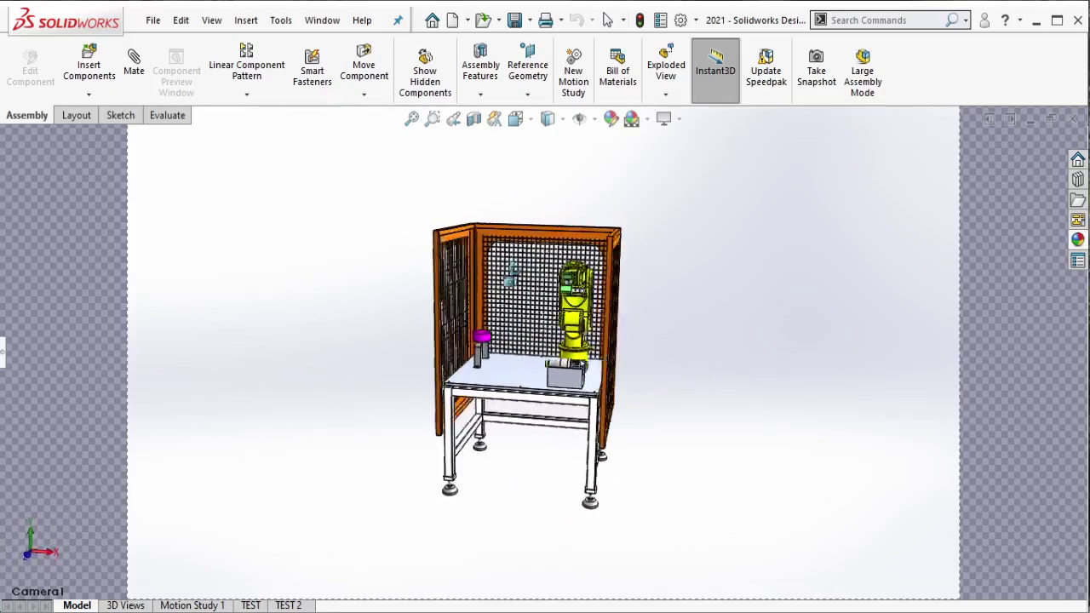
key(ctrl+7)
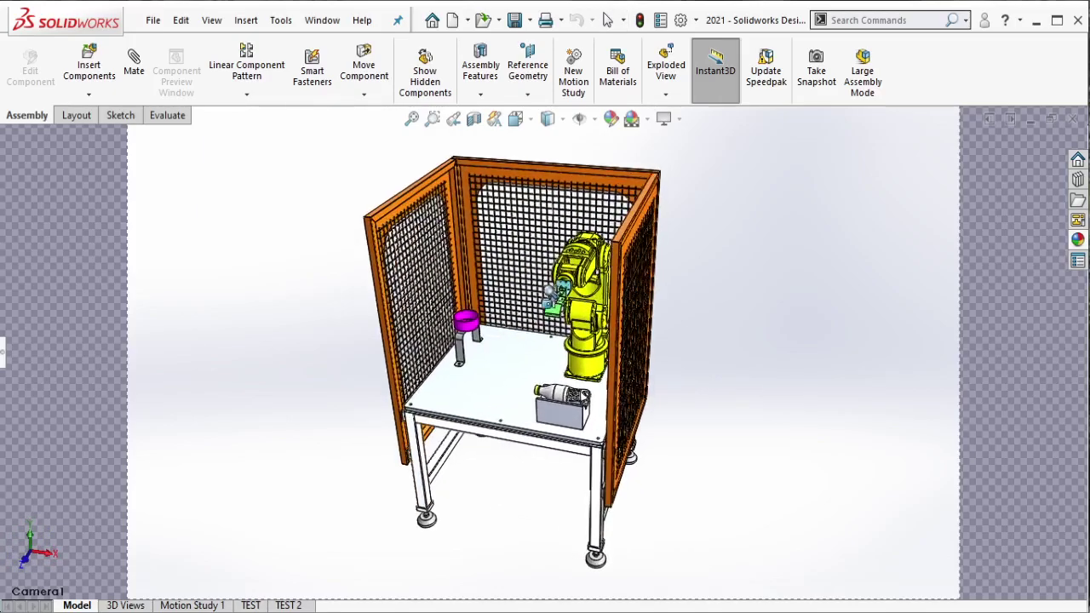
middle_drag(595, 307, 701, 307)
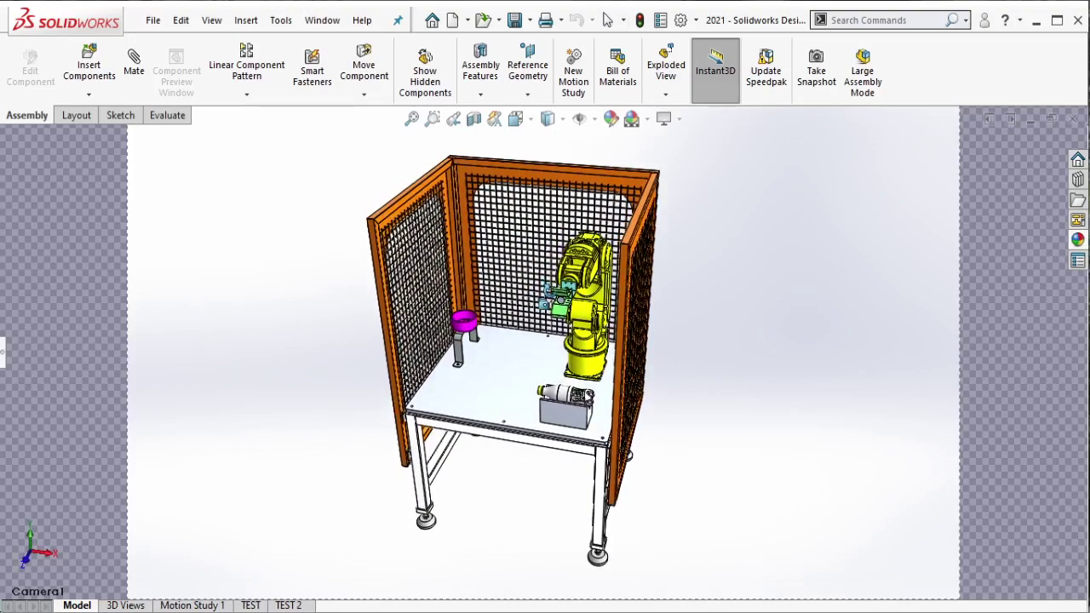
click(2, 358)
click(144, 155)
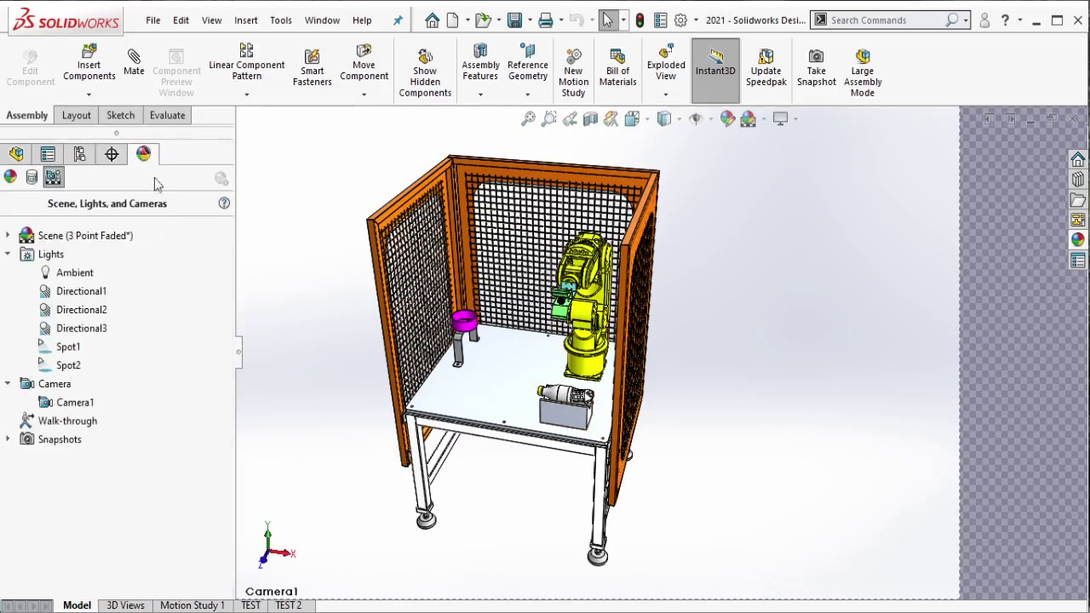
Turn off Camera1's view, show the component tree, and zoom in on the robot cell.
right_click(60, 408)
click(106, 325)
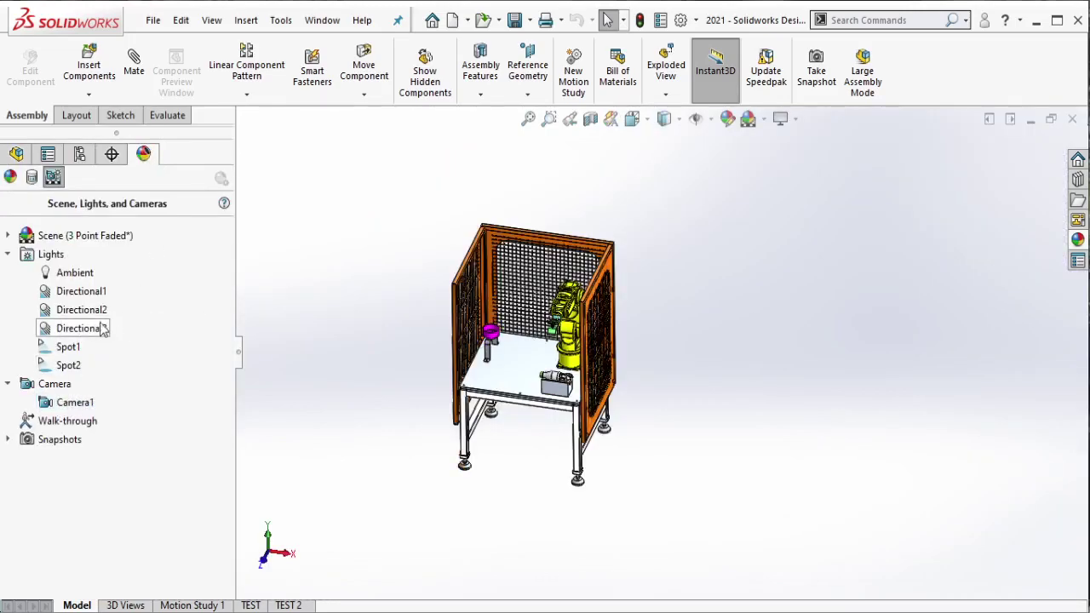
click(6, 254)
click(49, 158)
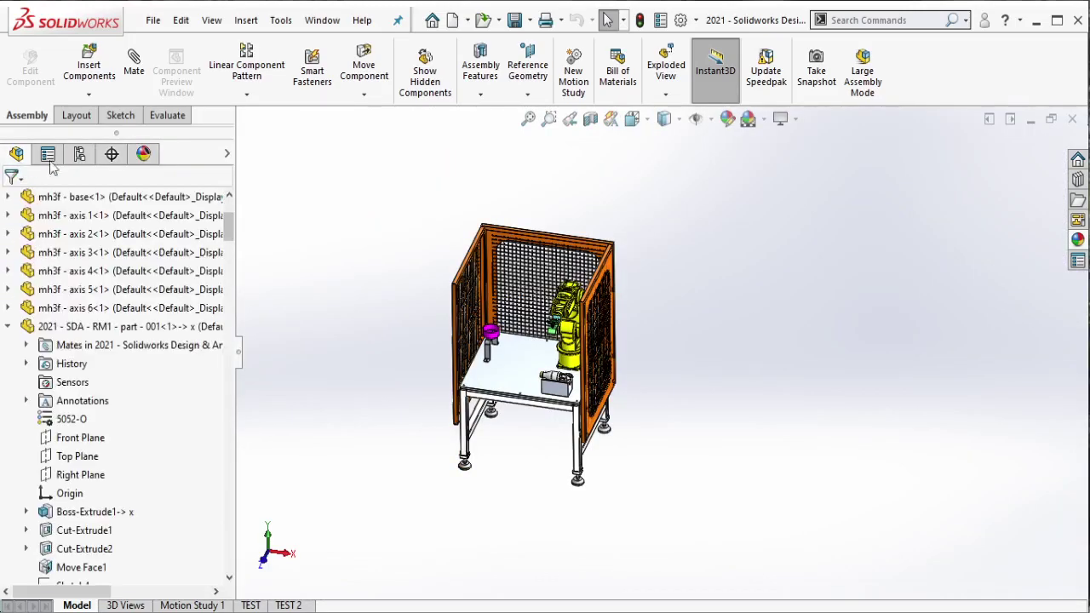
click(795, 119)
shift+middle_drag(699, 297, 689, 264)
scroll(686, 263, down, 2)
scroll(754, 253, up, 1)
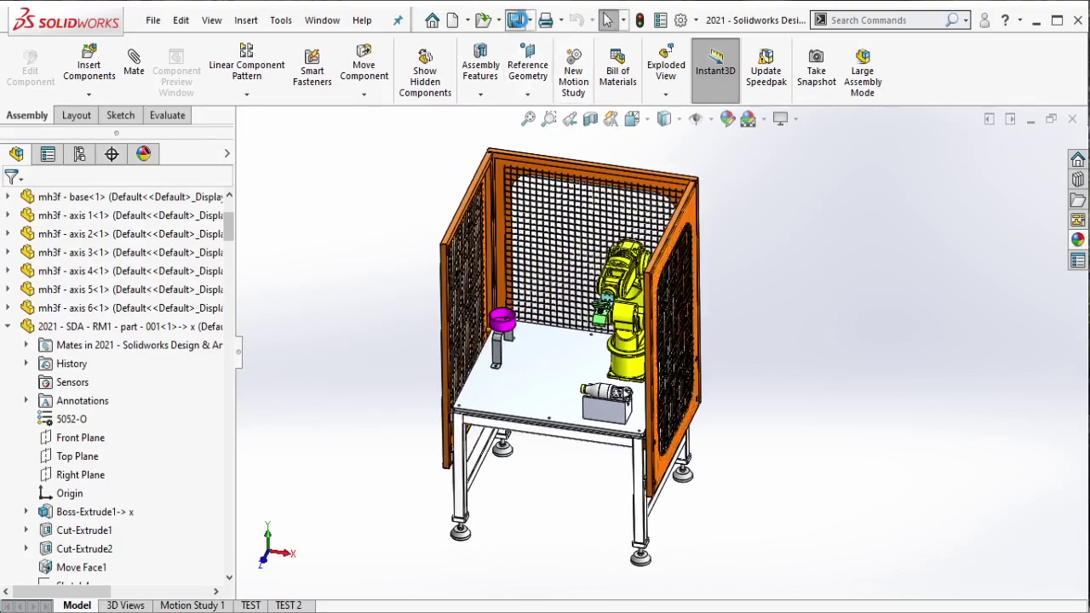